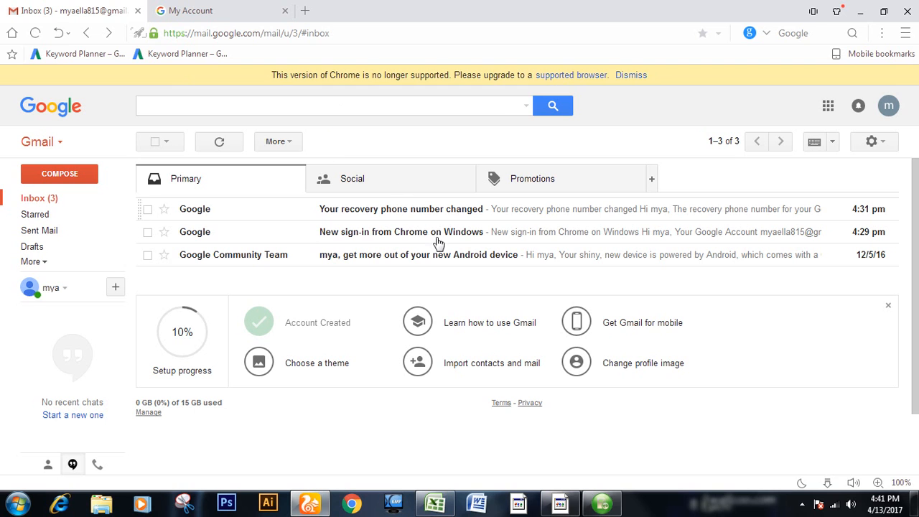
Step: Open the general settings of the current Gmail mailbox
left_click(354, 181)
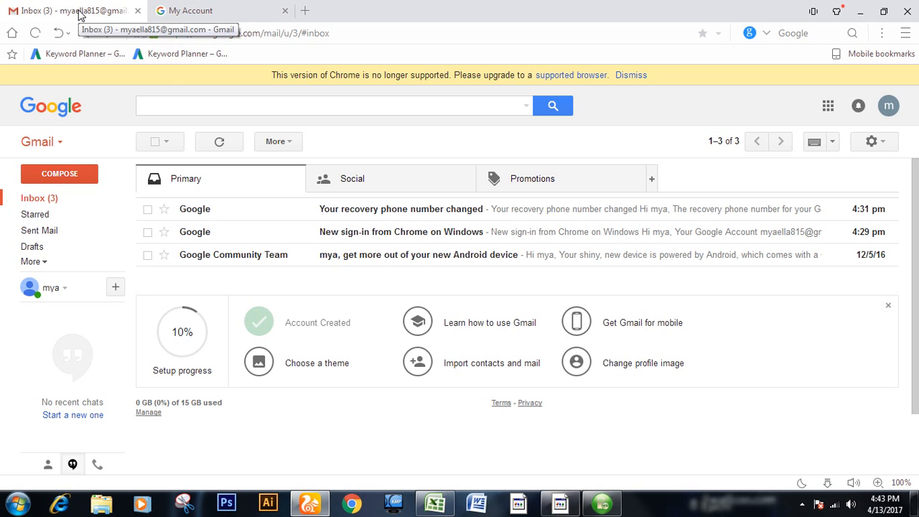
left_click(871, 143)
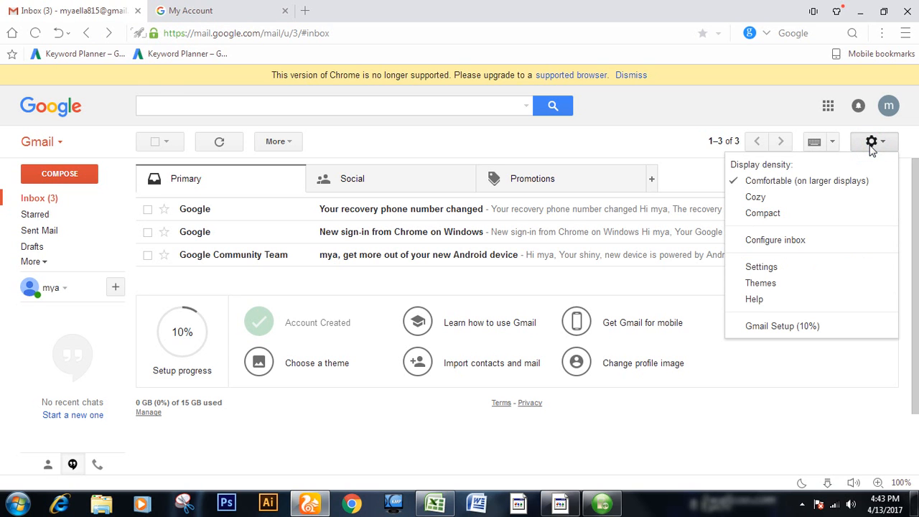
left_click(781, 270)
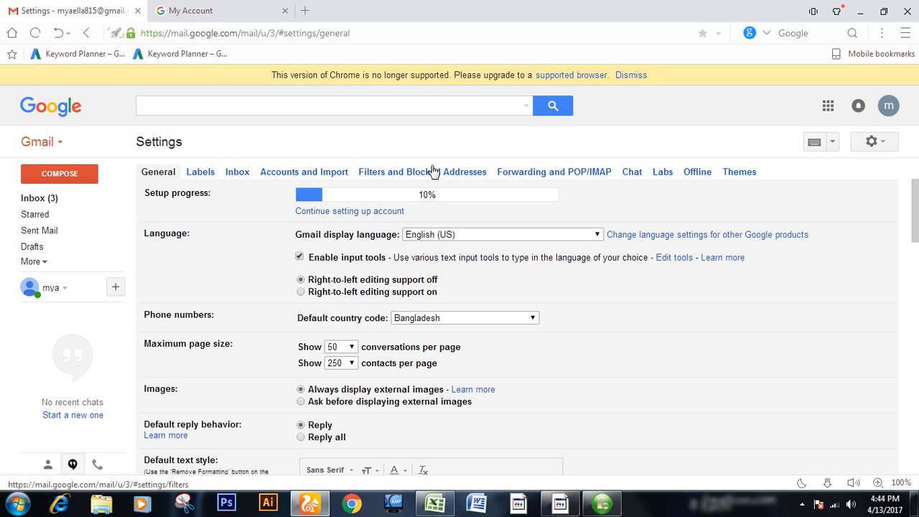
Step: Open the Gmail inbox of the other account from its My Account page
left_click(177, 11)
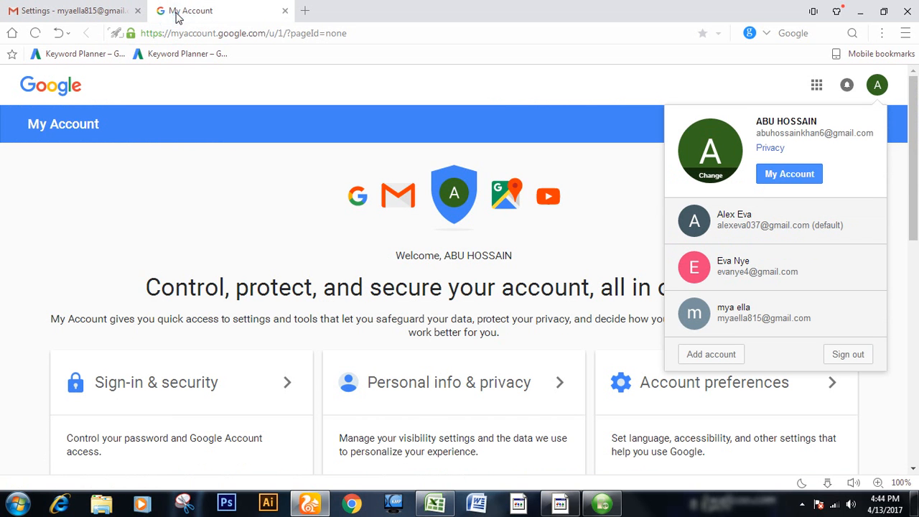
left_click(399, 195)
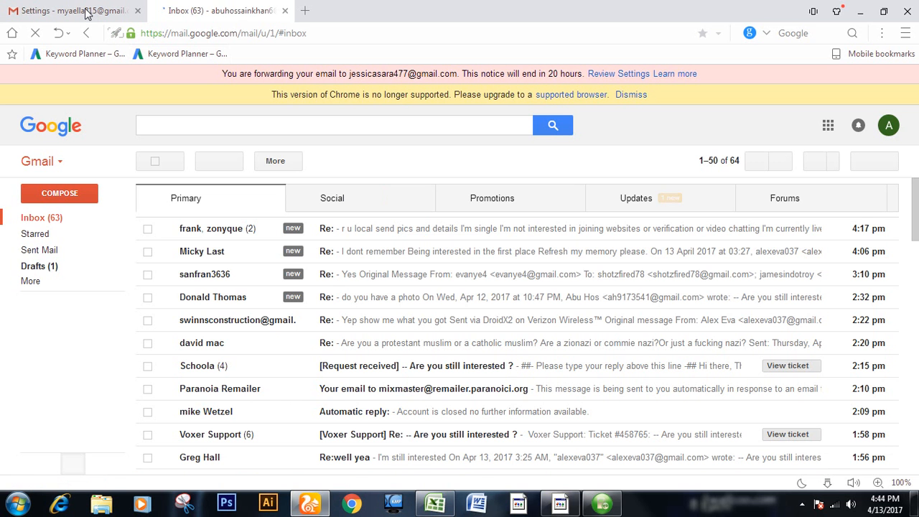
Step: Open the Forwarding and POP/IMAP settings of the first mailbox and start adding a forwarding address
left_click(86, 11)
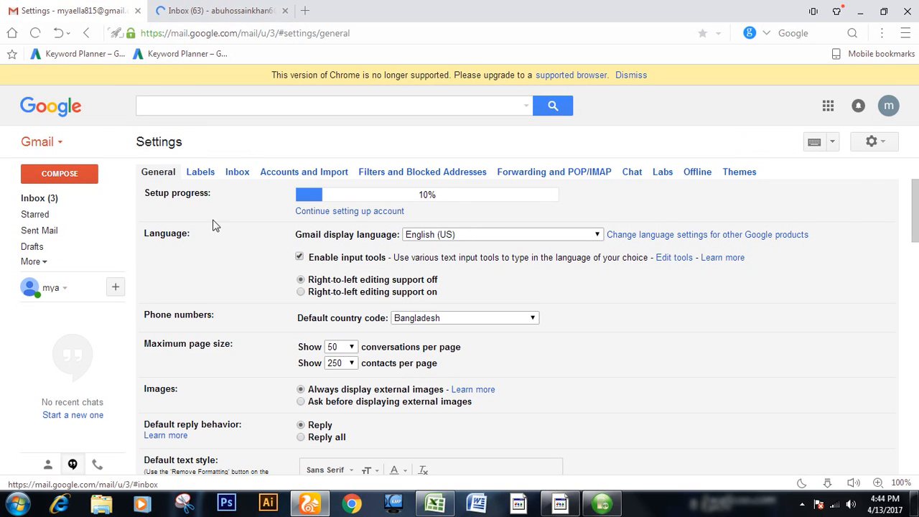
left_click(38, 198)
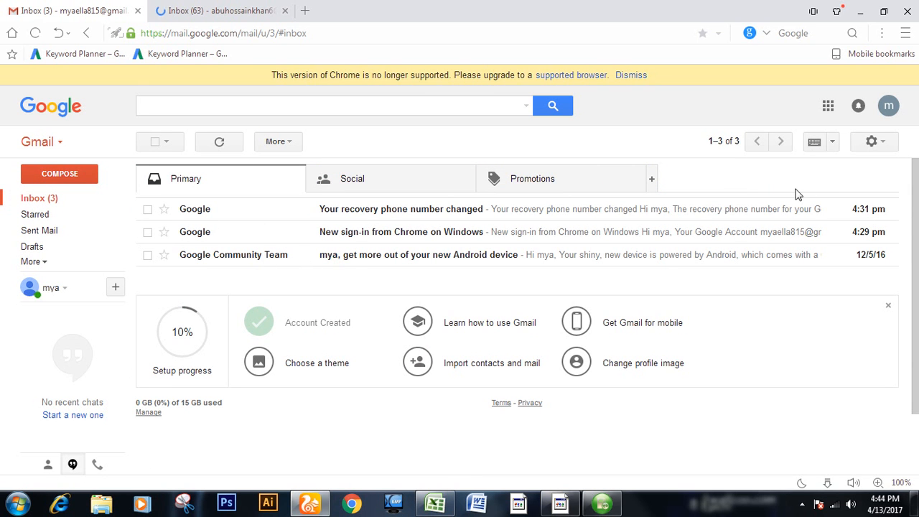
left_click(877, 142)
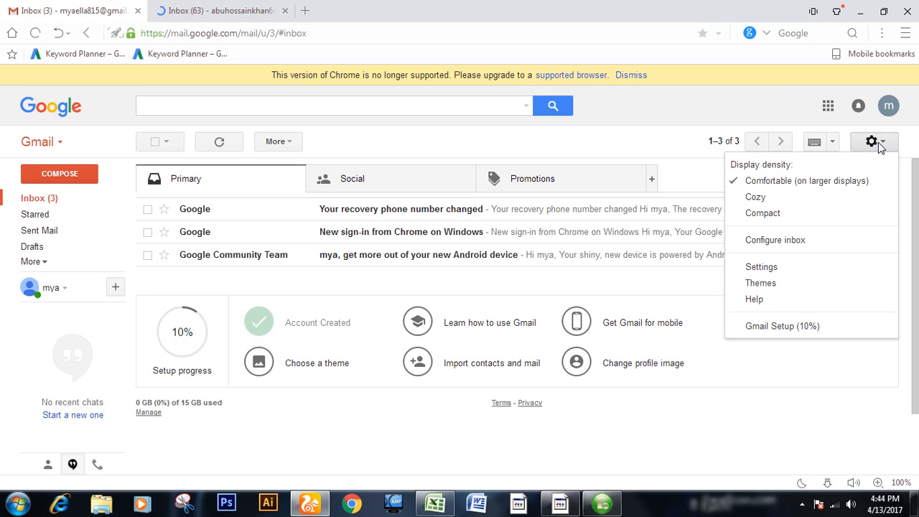
left_click(793, 273)
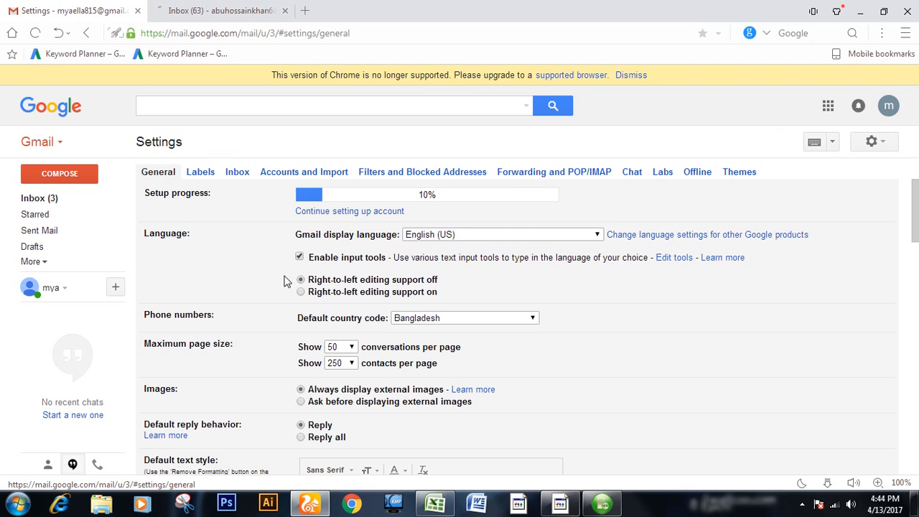
left_click(524, 178)
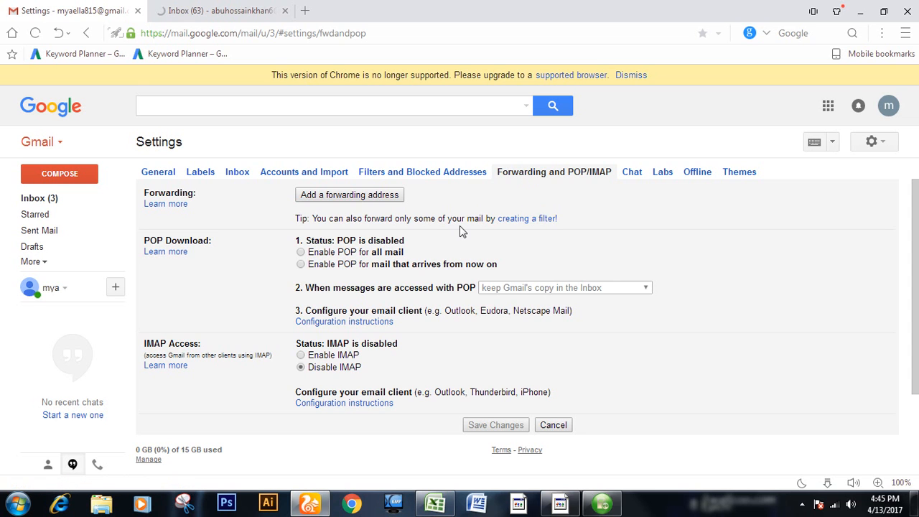
left_click(349, 199)
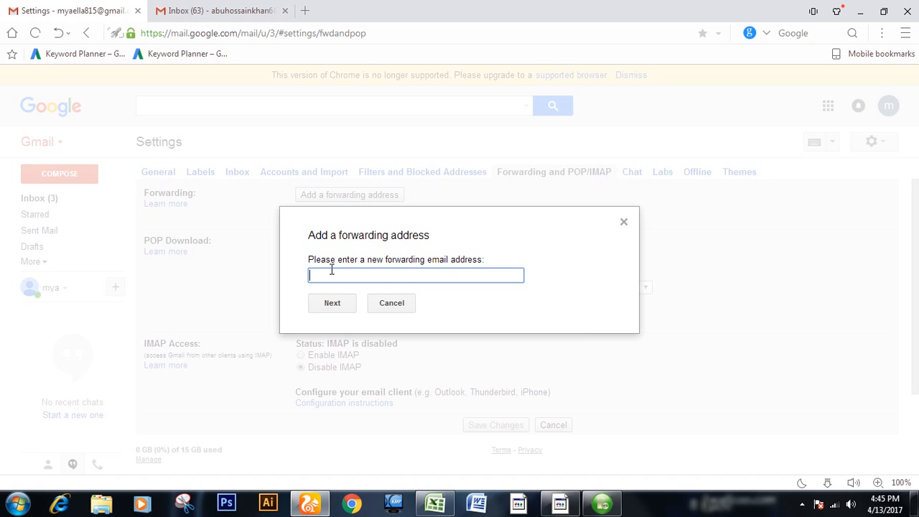
left_click(623, 222)
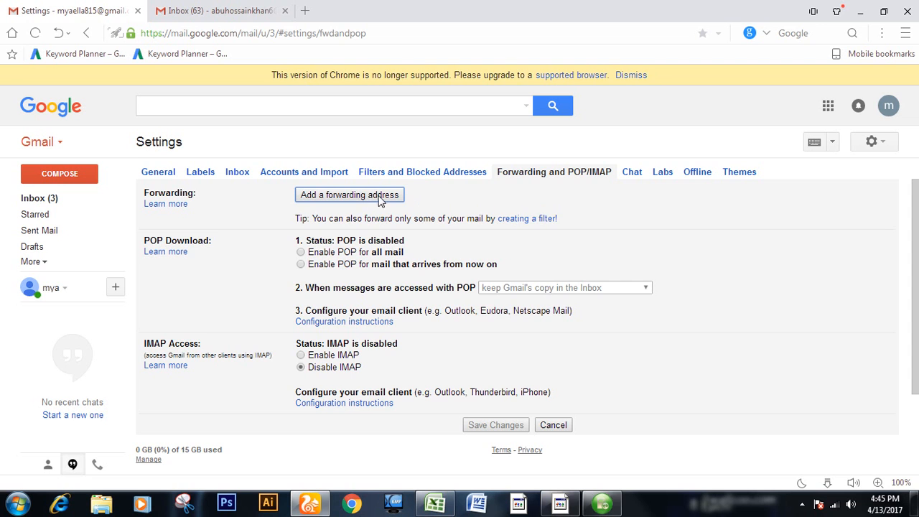
left_click(383, 197)
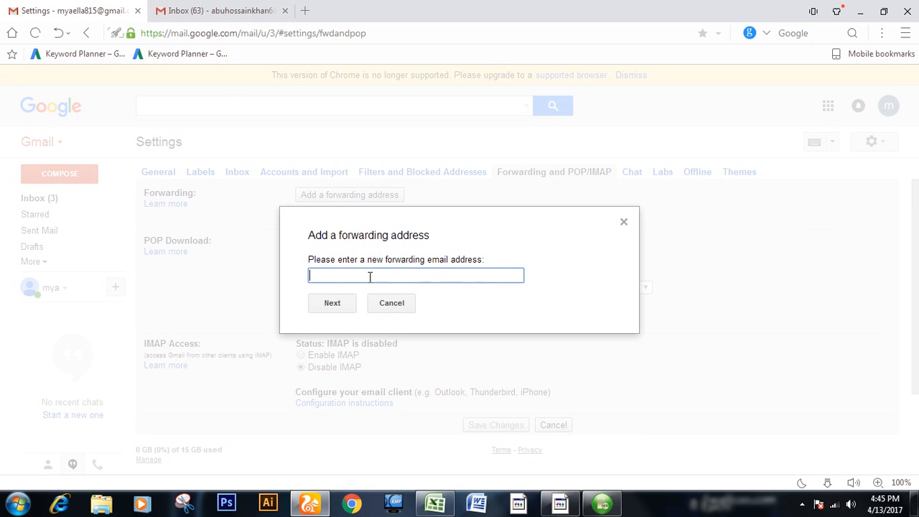
Step: Try to copy the second account's e-mail address from its profile details for the forwarding address field
left_click(222, 11)
left_click_drag(223, 12, 77, 19)
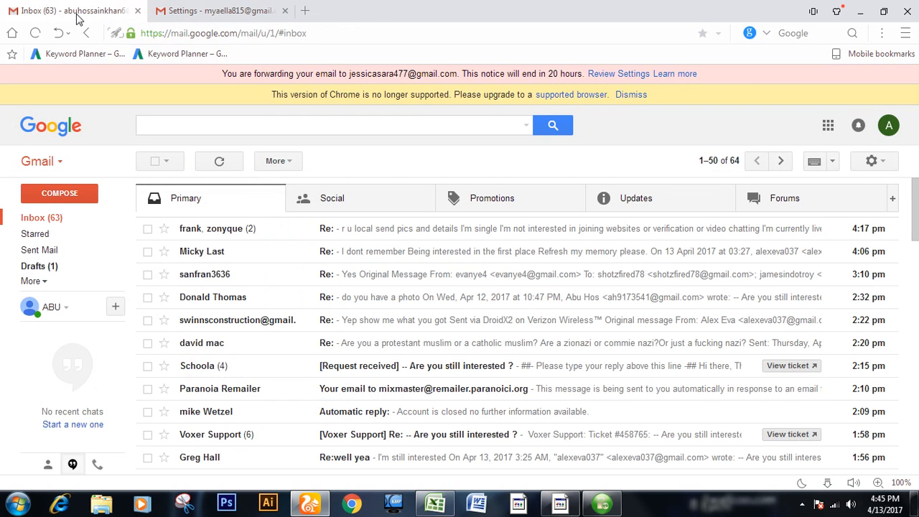
left_click(889, 125)
double_click(826, 175)
double_click(846, 176)
double_click(834, 175)
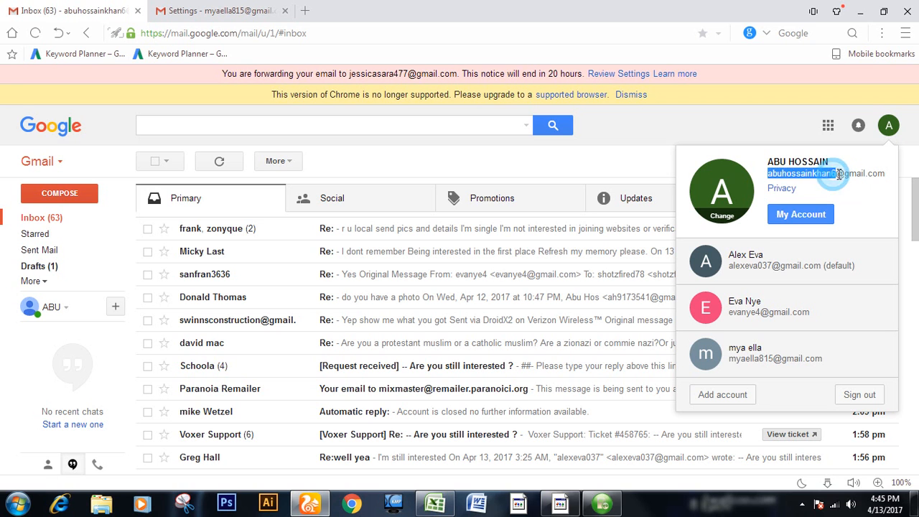
double_click(839, 176)
left_click_drag(769, 175, 885, 176)
left_click(906, 207)
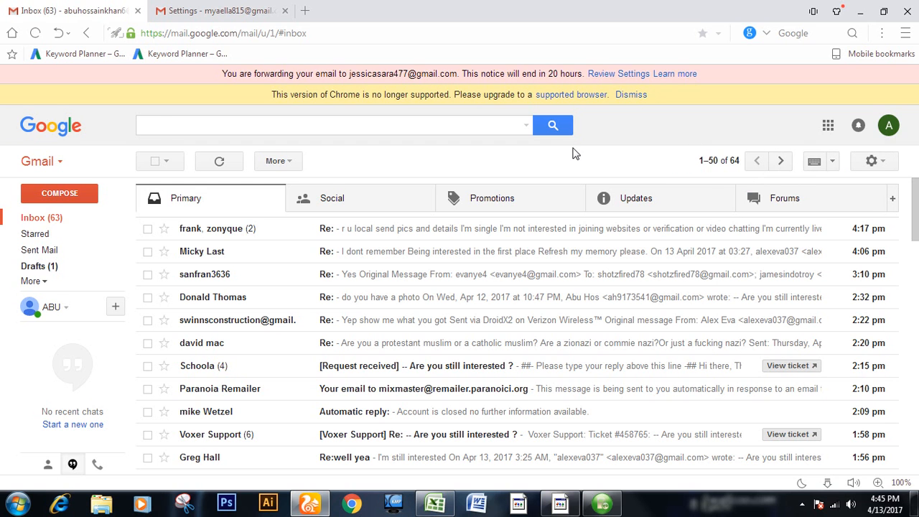
key("ctrl+Tab")
left_click(403, 277)
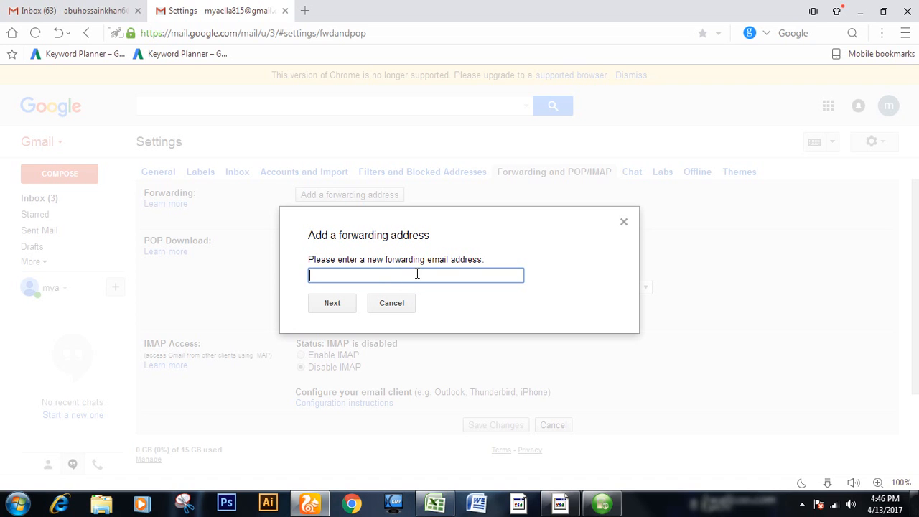
left_click(405, 274)
key("ctrl+Tab")
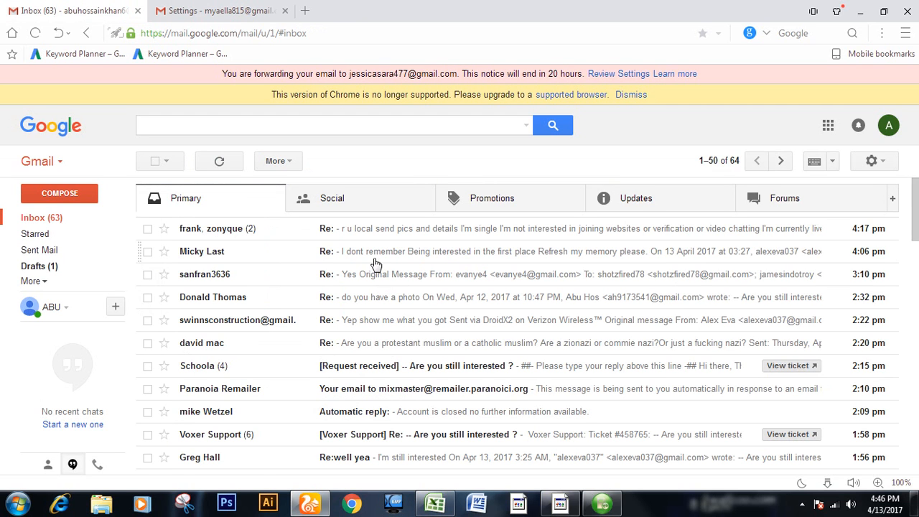
Step: Try again to copy the second account's e-mail address and paste it as the new forwarding address
left_click(893, 120)
left_click(893, 120)
left_click(890, 126)
left_click(890, 127)
left_click(889, 127)
triple_click(819, 176)
key("ctrl+c")
key("ctrl+Tab")
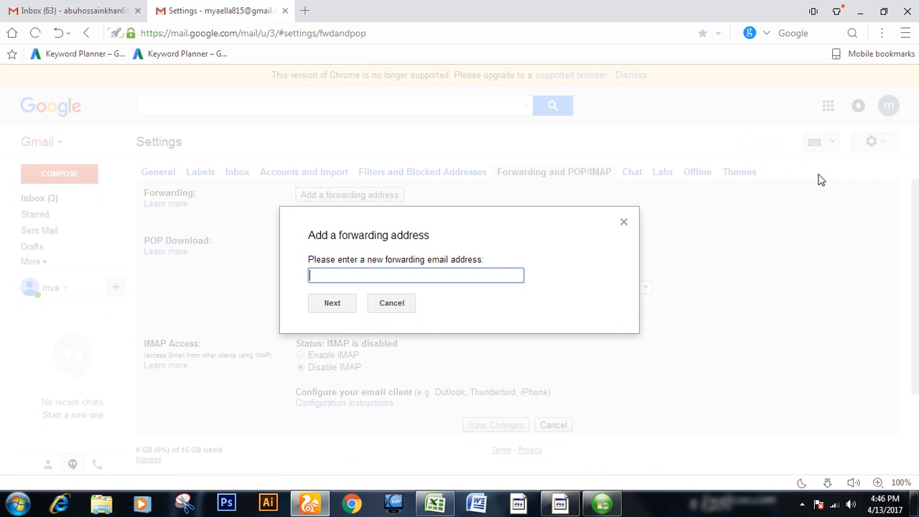
left_click(446, 269)
right_click(441, 277)
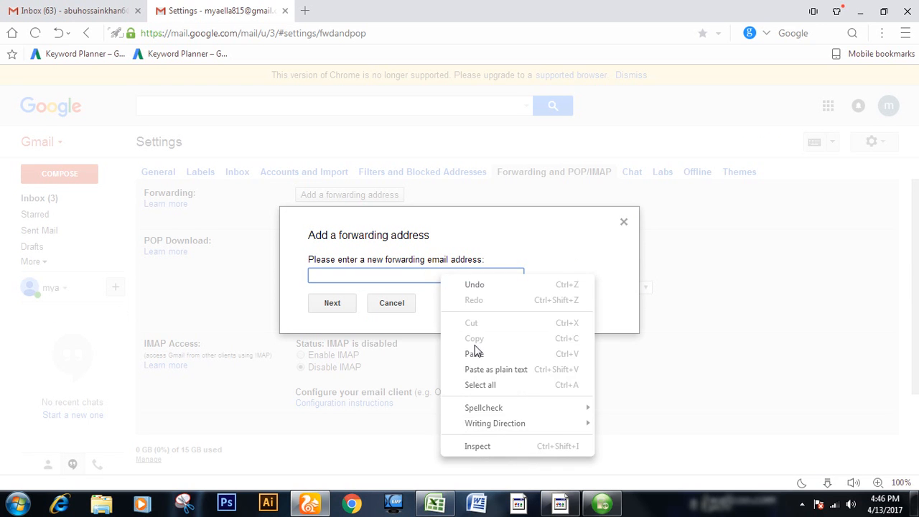
left_click(474, 353)
left_click(415, 273)
right_click(414, 274)
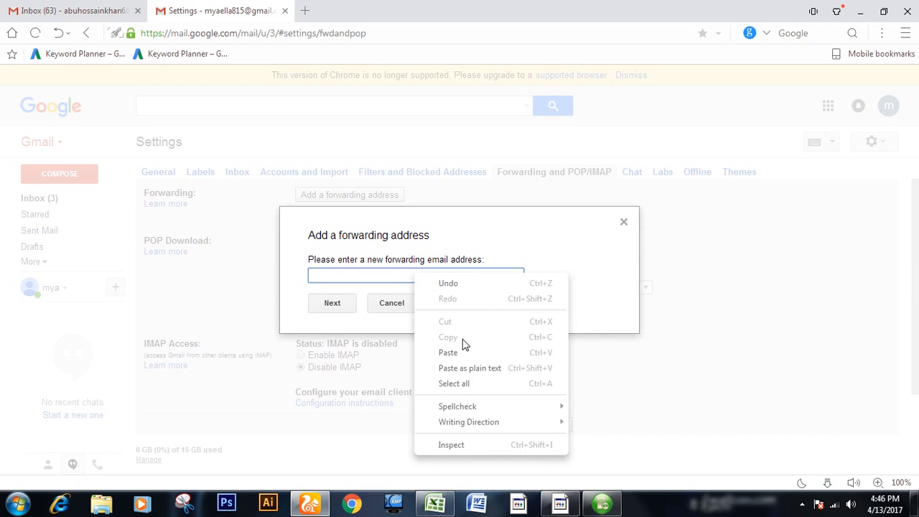
left_click(464, 353)
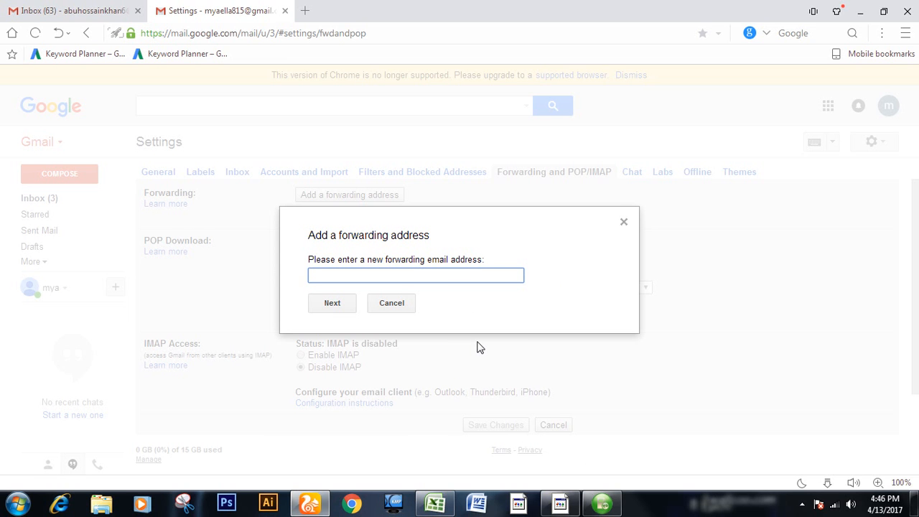
Step: Copy the second account's e-mail address, enter it as the new forwarding address in the first mailbox and submit it
key("ctrl+Tab")
left_click(886, 123)
left_click(884, 124)
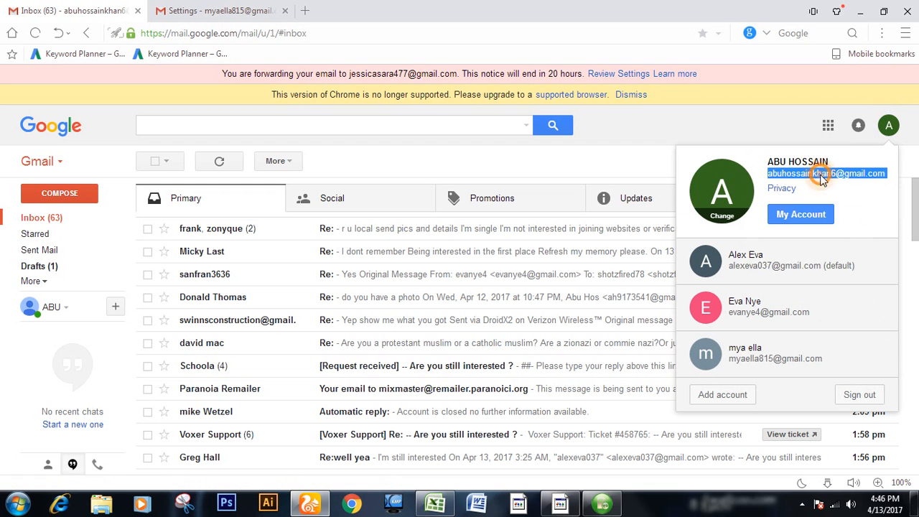
right_click(818, 173)
left_click(808, 183)
key("Escape")
key("ctrl+Tab")
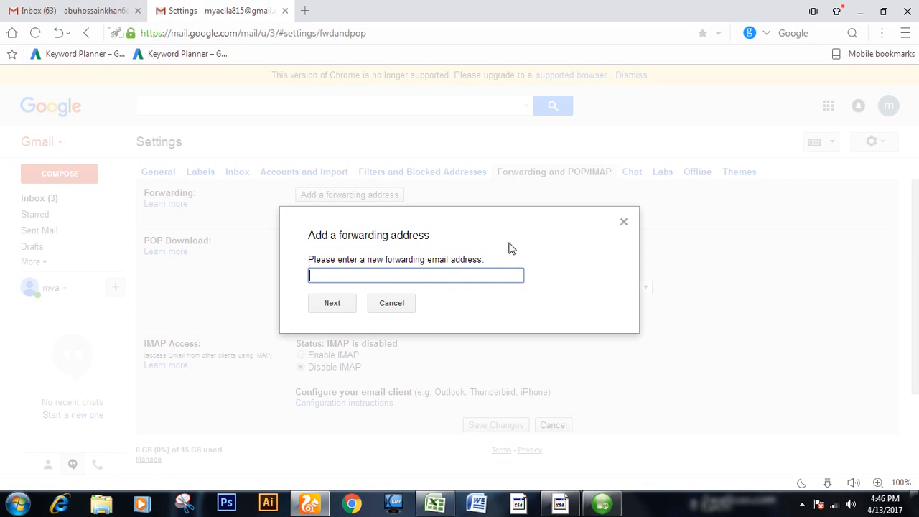
key("ctrl+v")
left_click(338, 305)
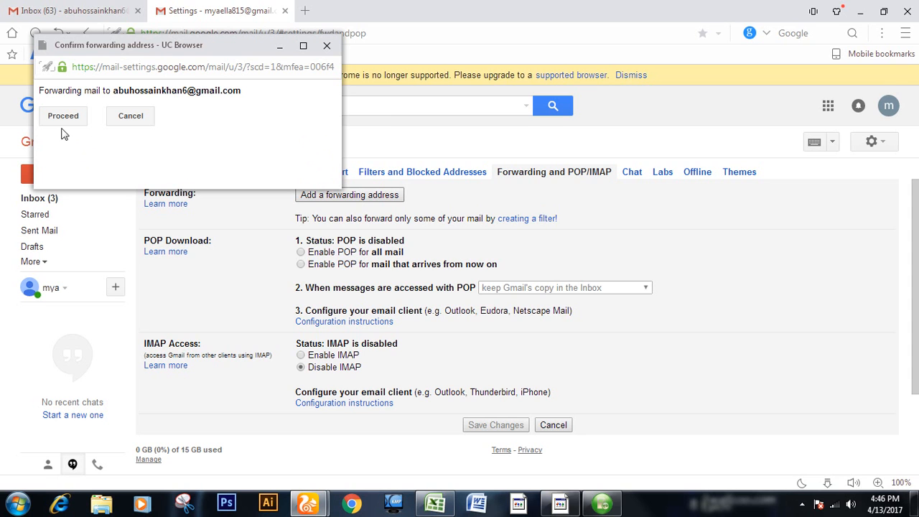
Step: Proceed with forwarding mail to the entered address and acknowledge the confirmation code notice
left_click(44, 115)
left_click(44, 106)
left_click(77, 118)
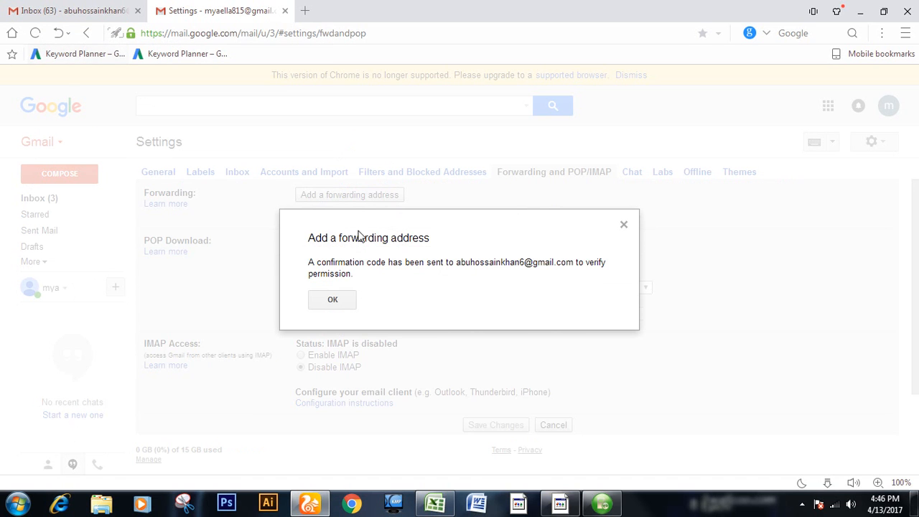
left_click(333, 302)
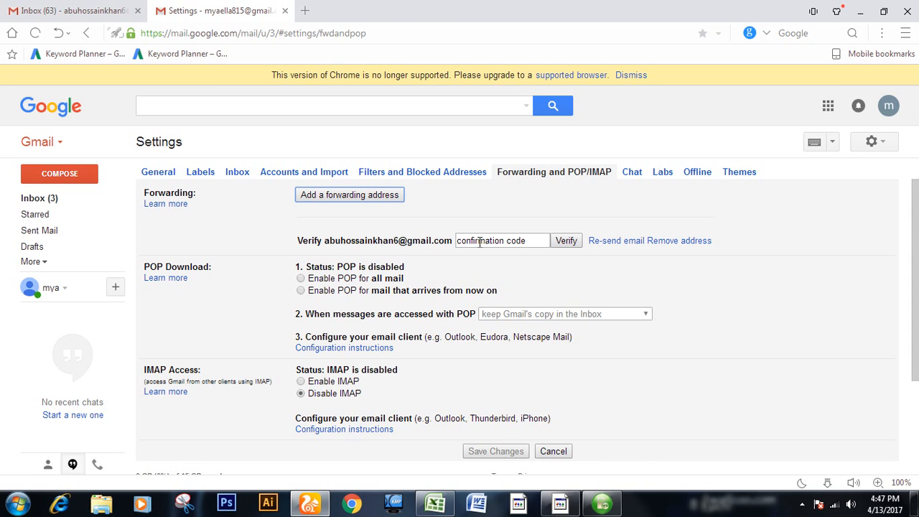
Step: Open the Gmail Forwarding Confirmation message among the second account's Updates and select its confirmation code for copying
key("ctrl+Tab")
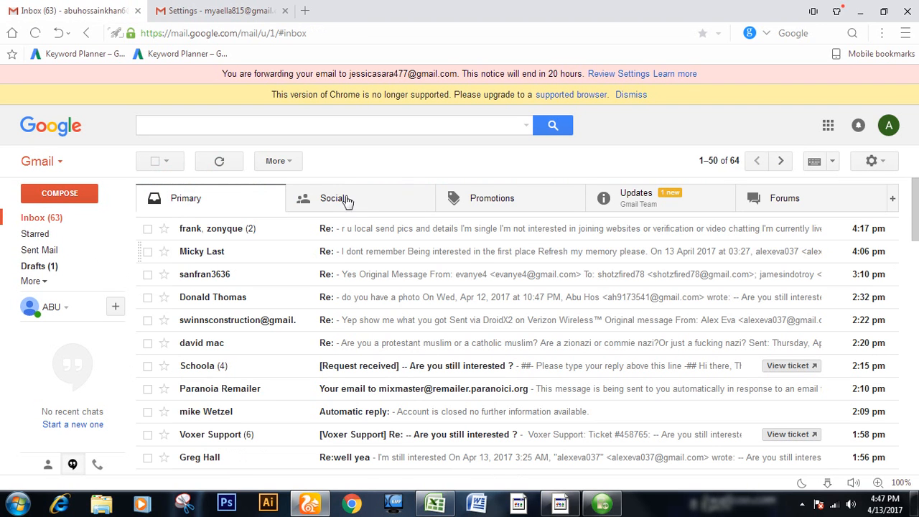
left_click(649, 201)
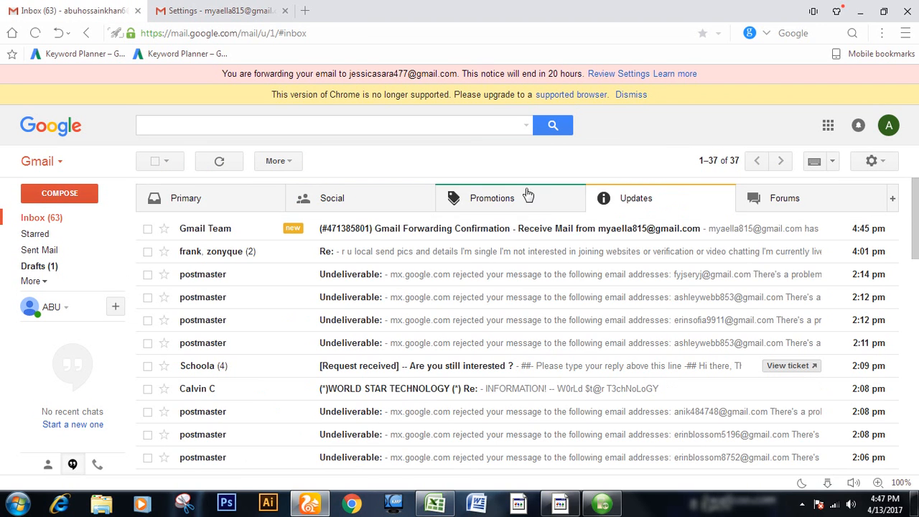
left_click(414, 228)
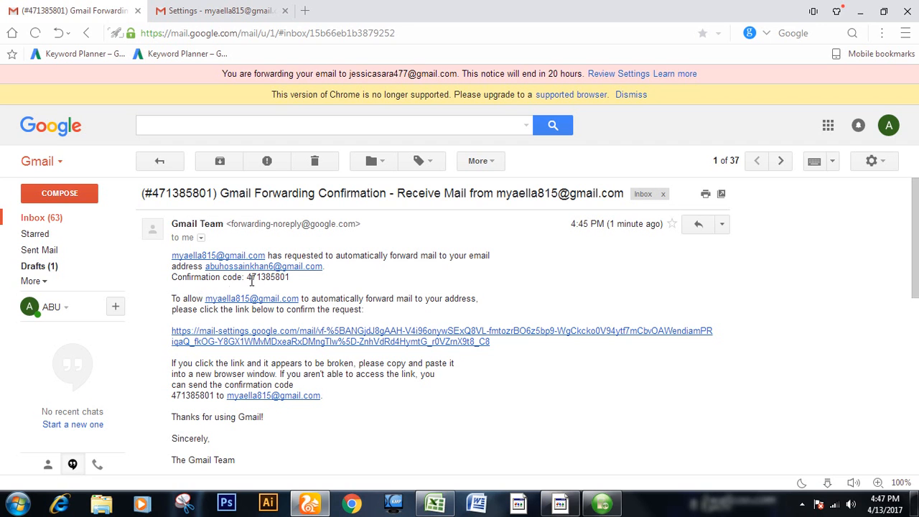
double_click(268, 279)
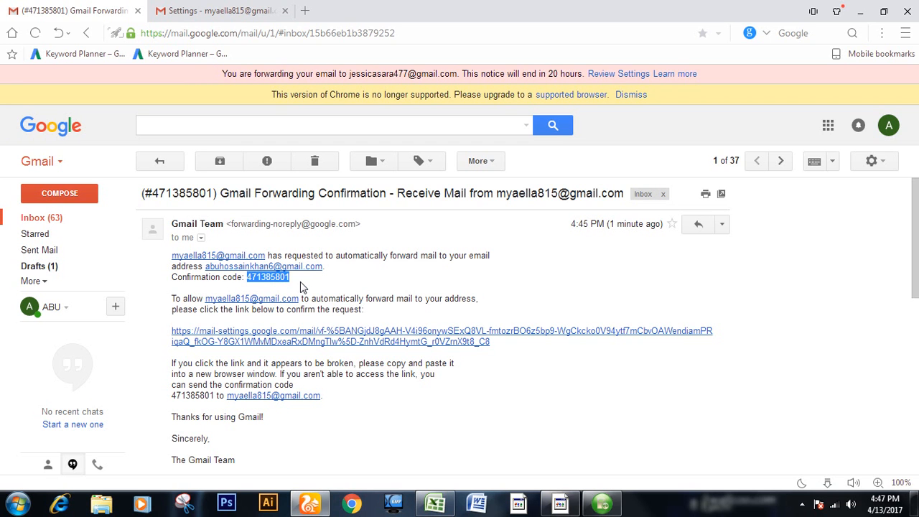
Step: Paste the confirmation code into the first mailbox's forwarding settings and verify the forwarding address
key("ctrl+Tab")
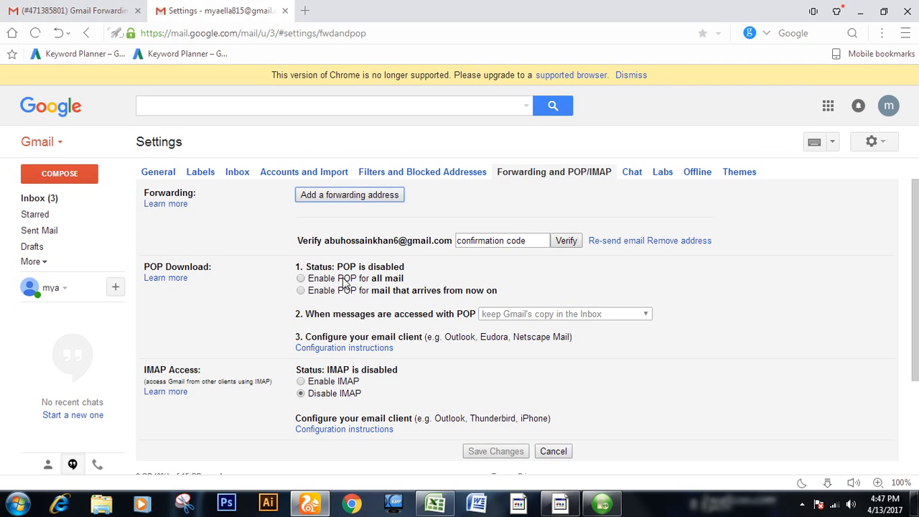
left_click(511, 243)
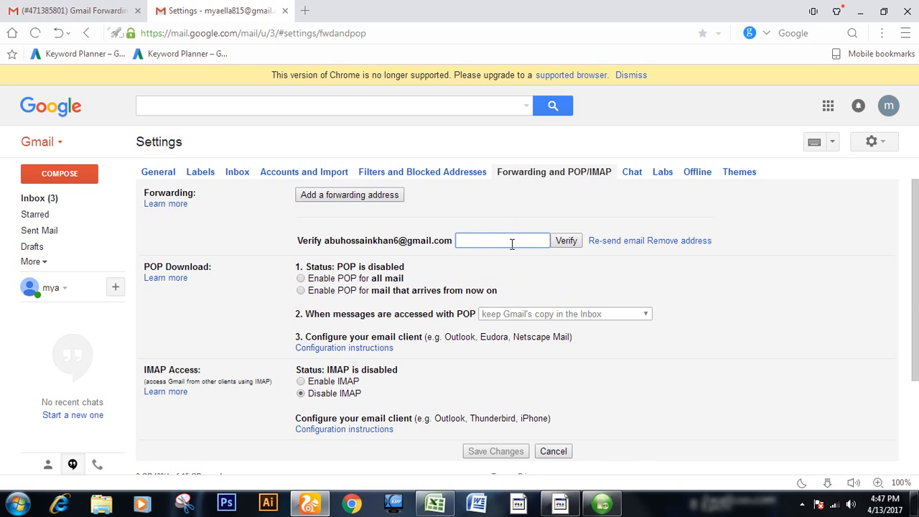
key("ctrl+v")
scroll(587, 270, "down", 1)
scroll(586, 267, "down", 1)
scroll(581, 262, "up", 2)
left_click(566, 241)
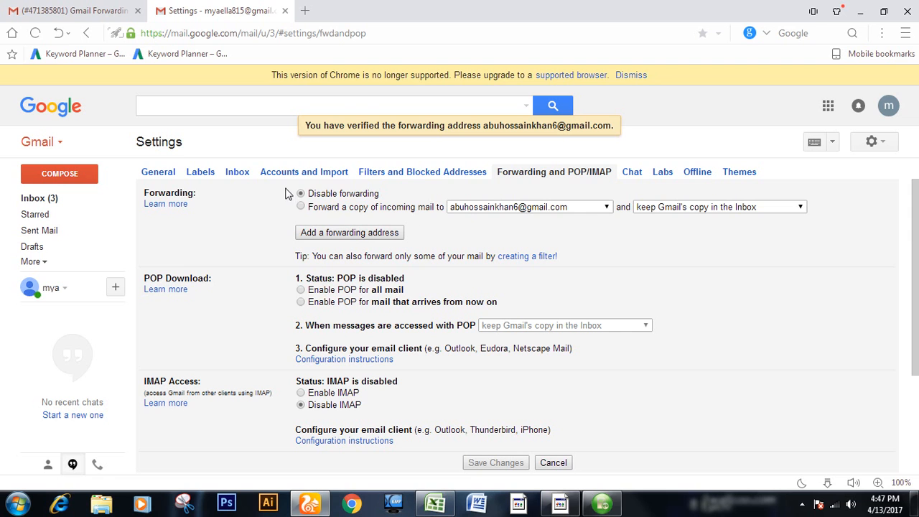
left_click_drag(276, 176, 390, 190)
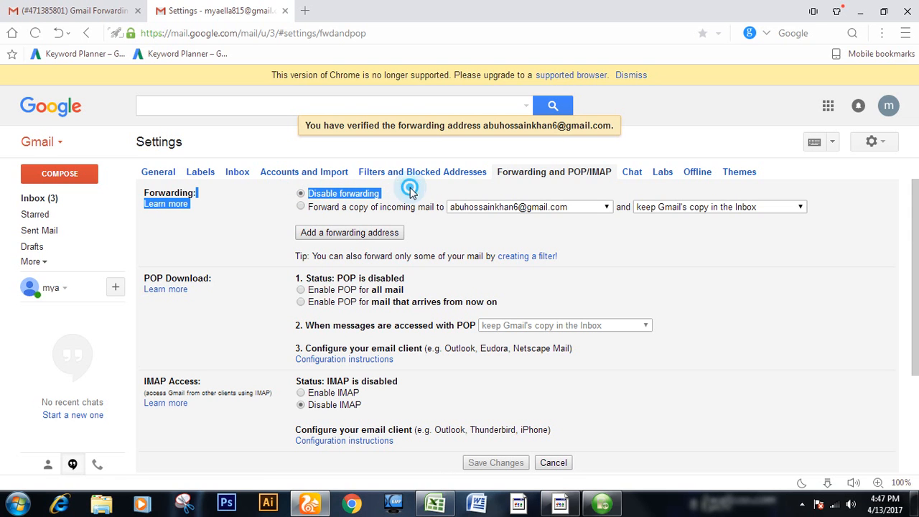
Step: Enable forwarding a copy of incoming mail to the verified address, keeping Gmail's copy in the Inbox, and save the changes
left_click(409, 189)
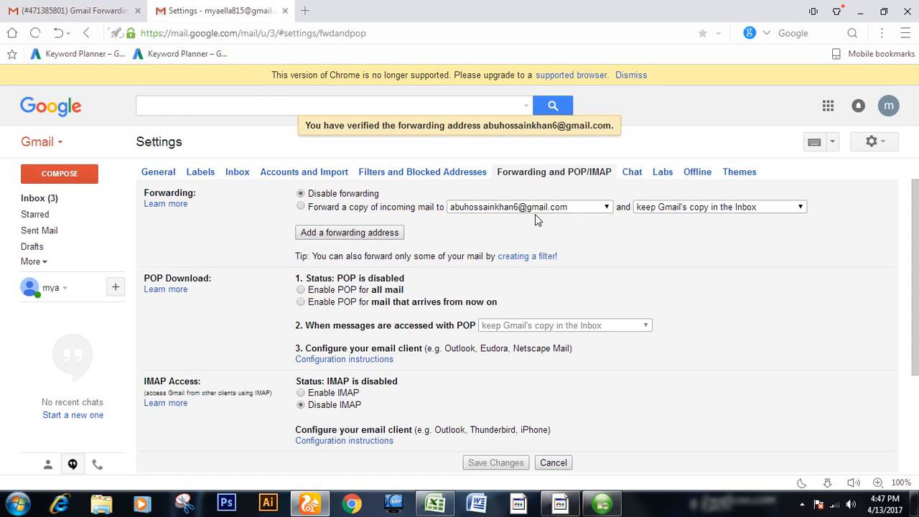
left_click(302, 207)
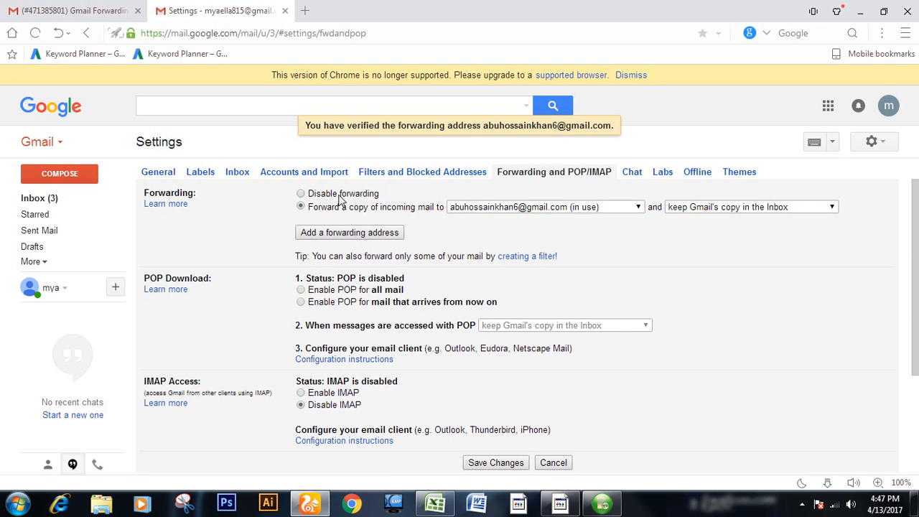
left_click_drag(275, 184, 302, 219)
left_click(310, 214)
left_click(301, 208)
scroll(396, 265, "down", 3)
left_click(494, 316)
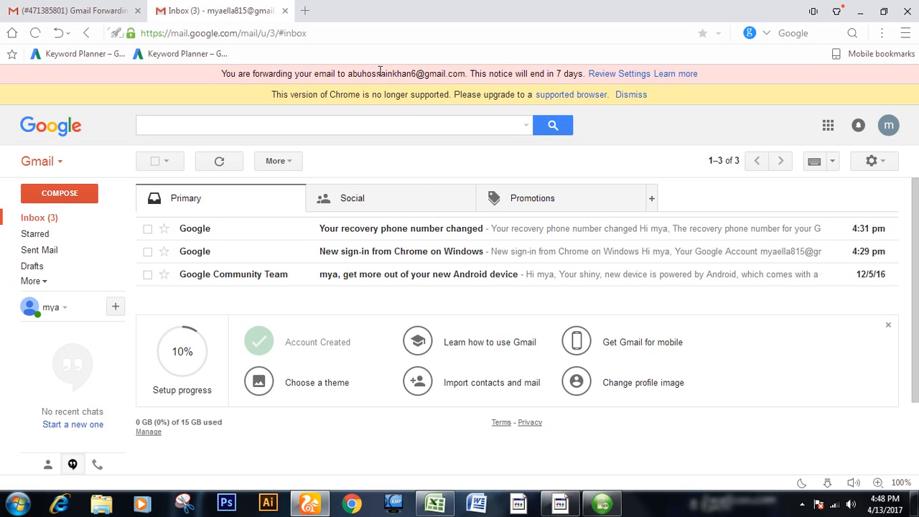
Step: Enable a signature in the general mail settings and enter "Are you still interested ?" as its text, correcting the misspelled word
left_click(871, 163)
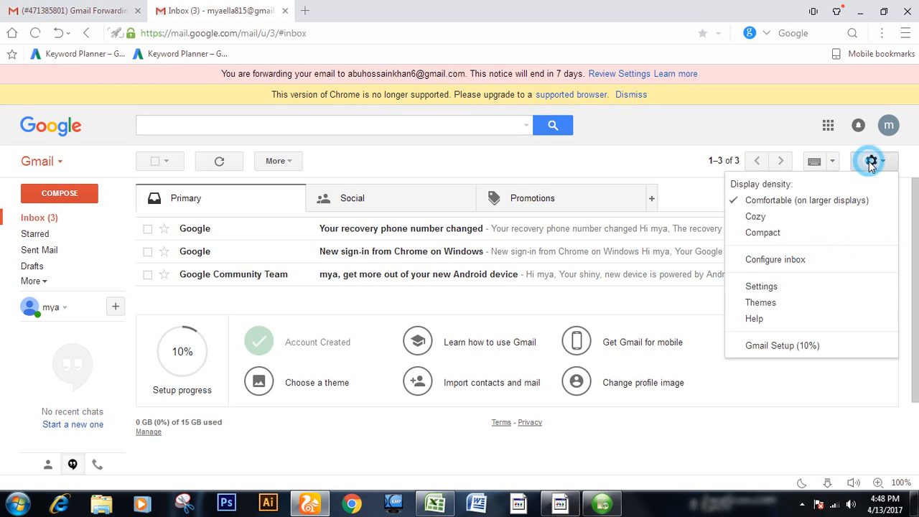
left_click(777, 288)
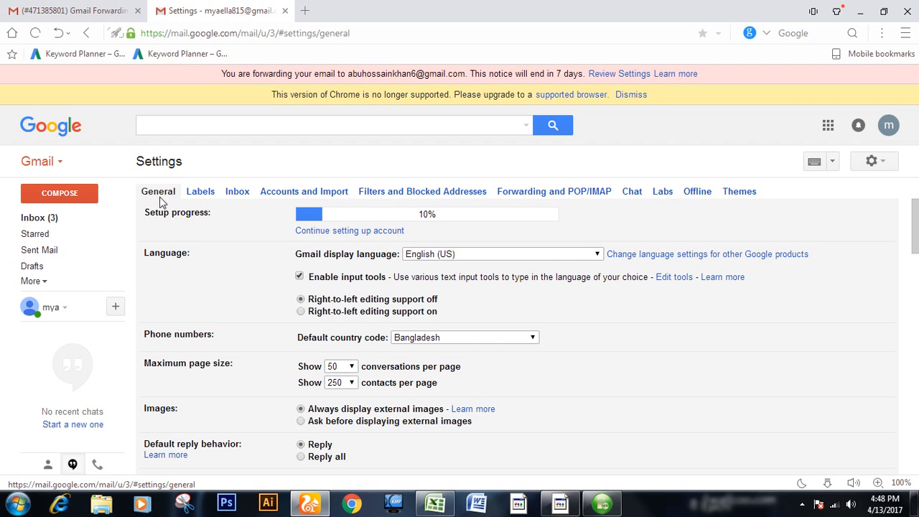
scroll(218, 245, "down", 3)
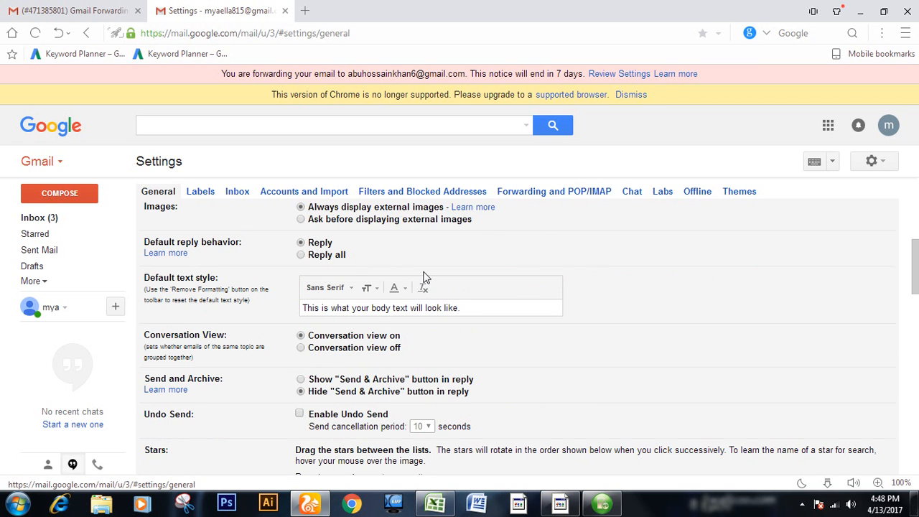
scroll(424, 278, "down", 8)
scroll(424, 278, "down", 1)
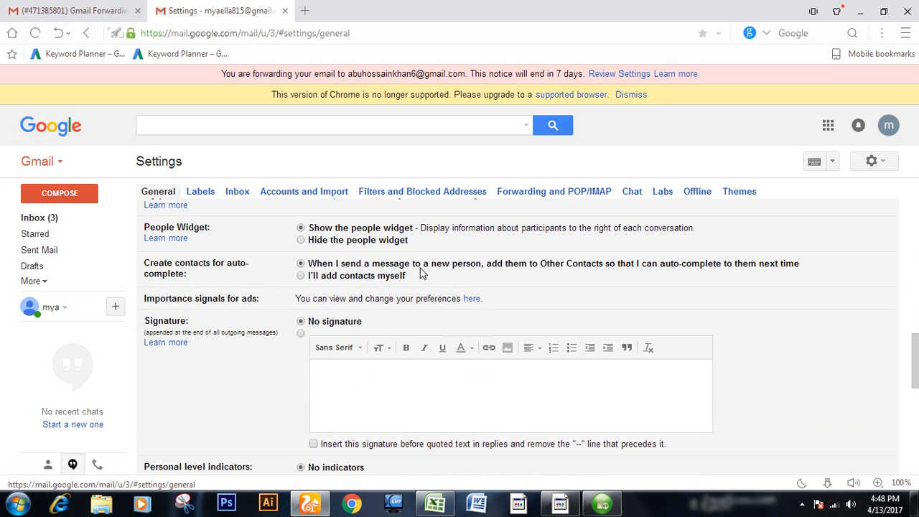
left_click(383, 393)
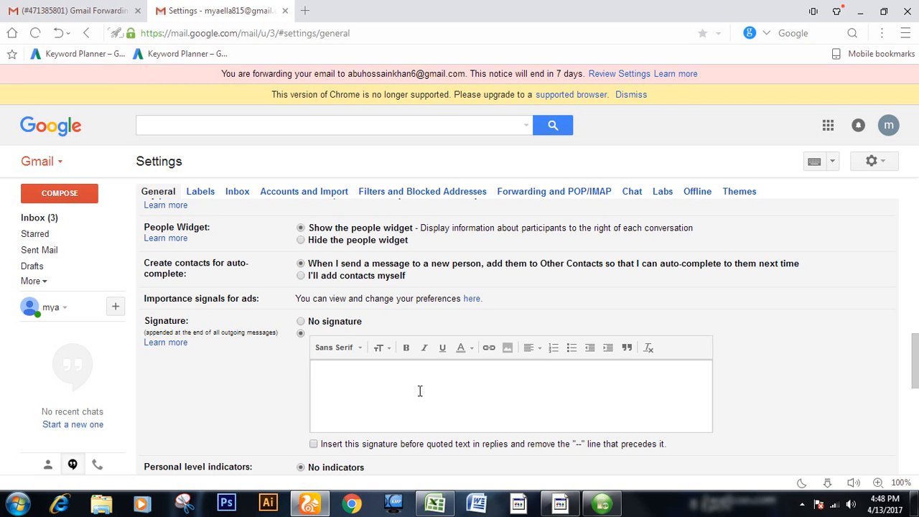
left_click(409, 391)
type("ll intersted")
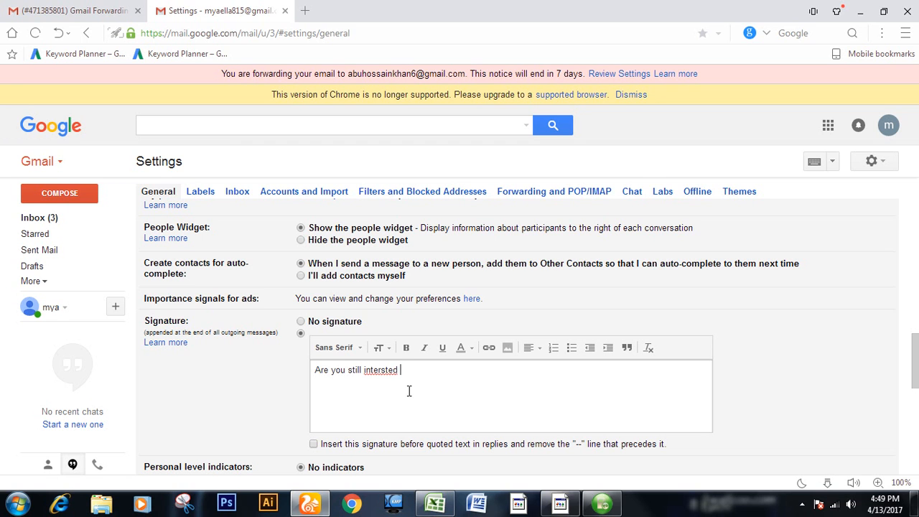
right_click(381, 372)
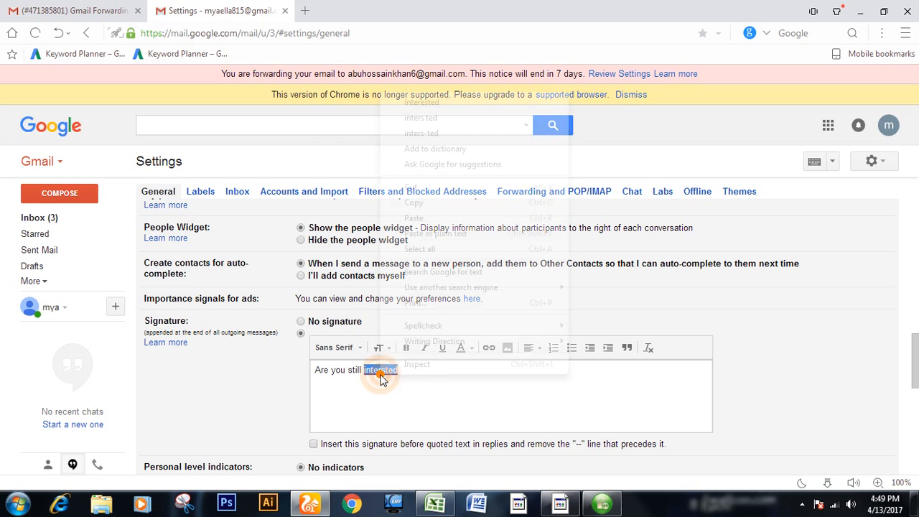
left_click(451, 102)
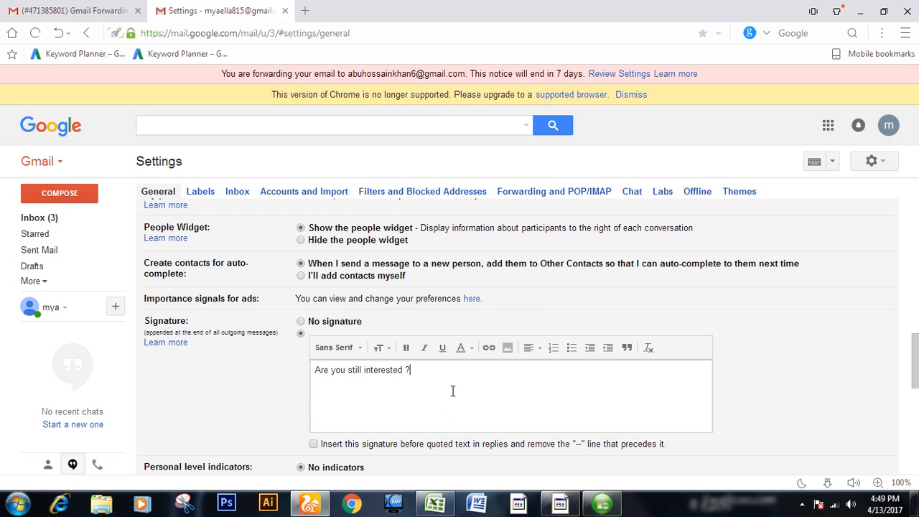
Step: Format the whole signature text as bold and italic and save the changes to the general settings
left_click(433, 360)
left_click_drag(419, 374, 296, 366)
left_click(406, 349)
left_click(424, 347)
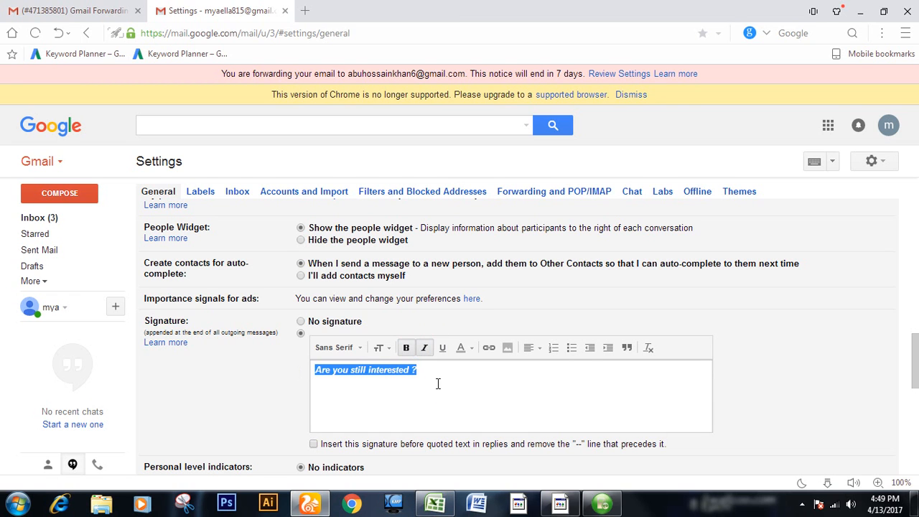
left_click(408, 397)
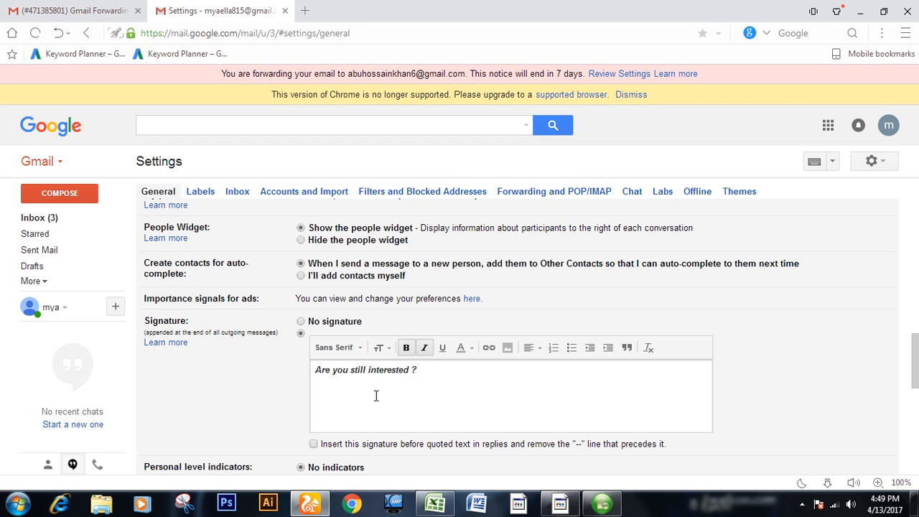
scroll(441, 372, "down", 10)
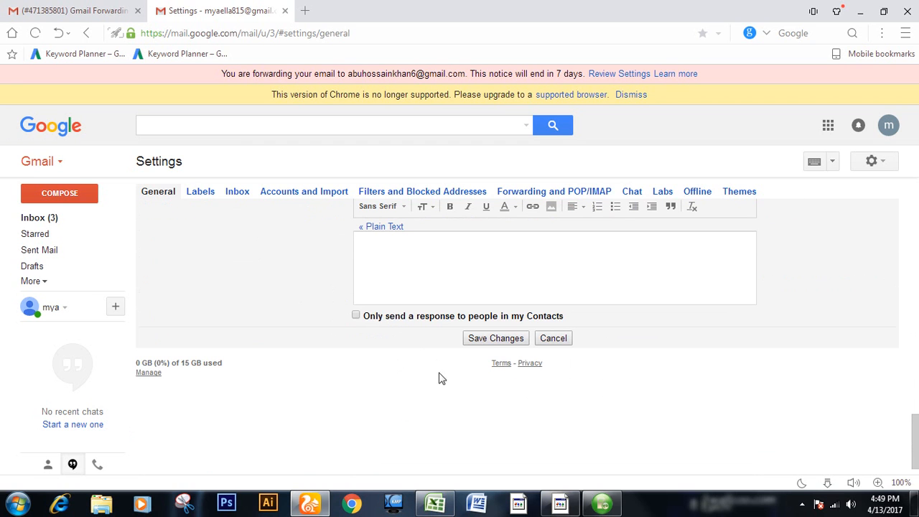
left_click(491, 341)
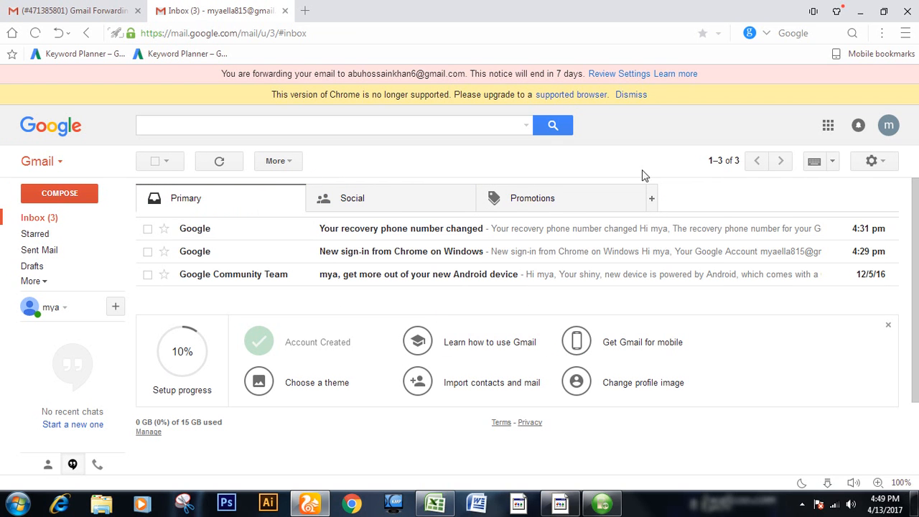
Step: Start a new mail filter in the settings for messages that have the words "Is:spam"
left_click(871, 163)
left_click(761, 286)
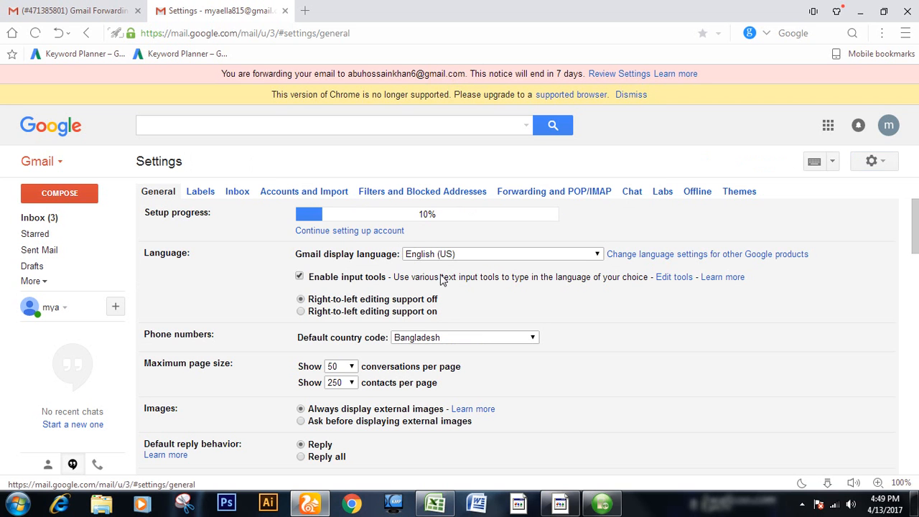
left_click(408, 190)
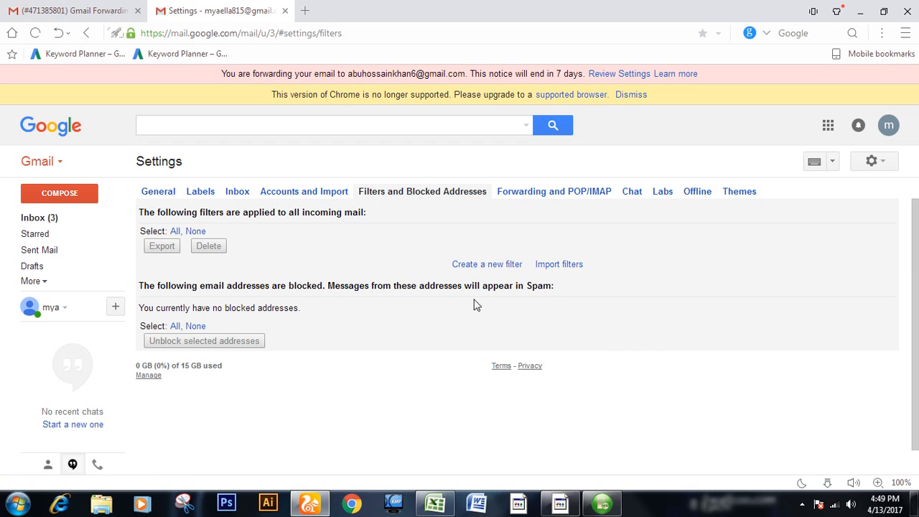
left_click(476, 265)
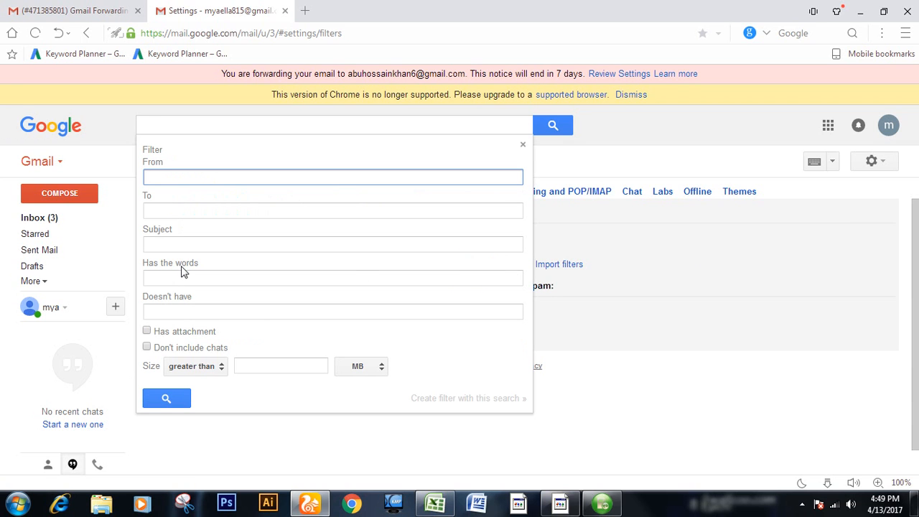
left_click(186, 279)
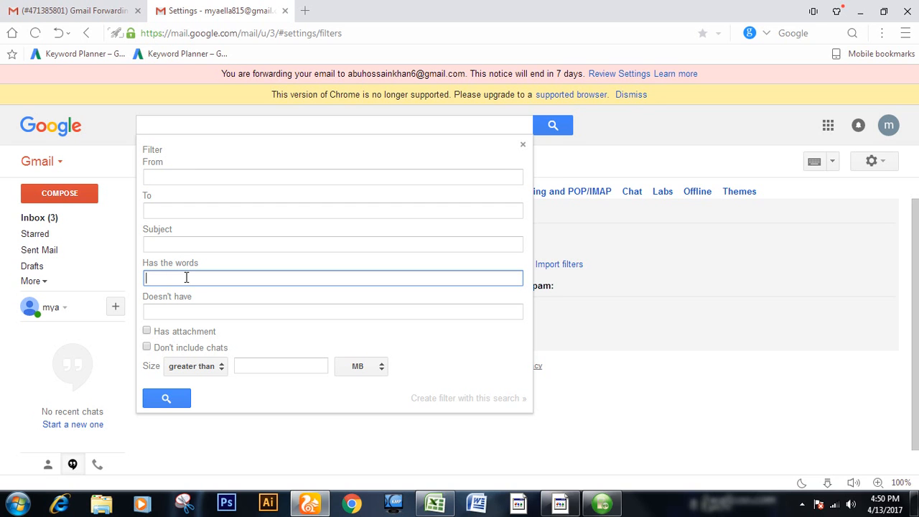
type("Is:spam")
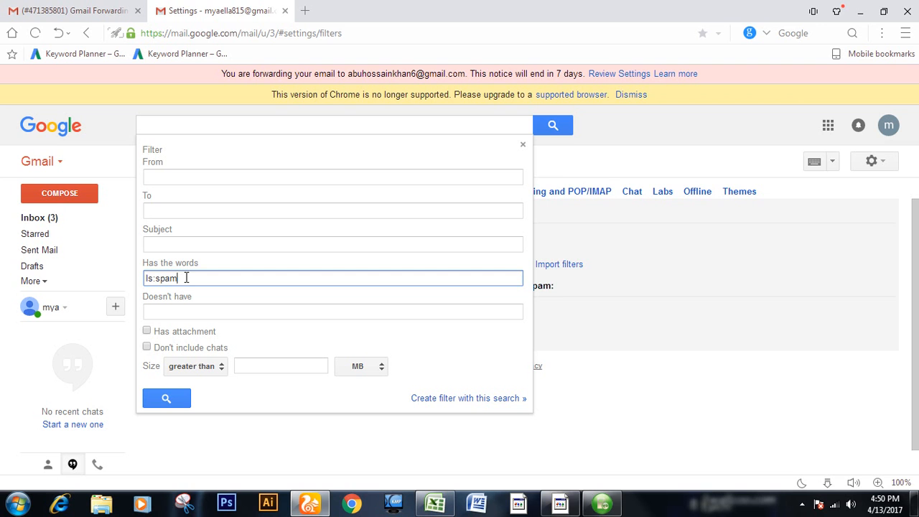
Step: Create the filter with the action "Never send it to Spam" and return to the inbox
left_click(474, 399)
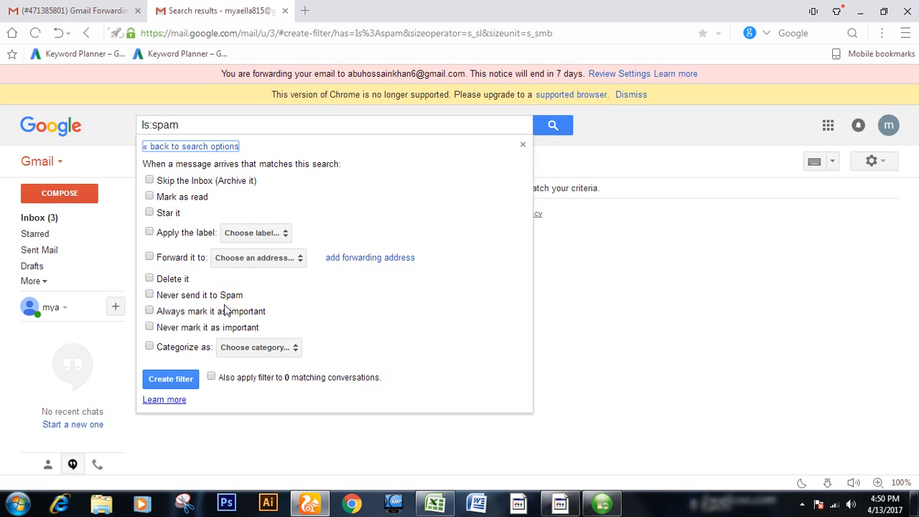
left_click(149, 296)
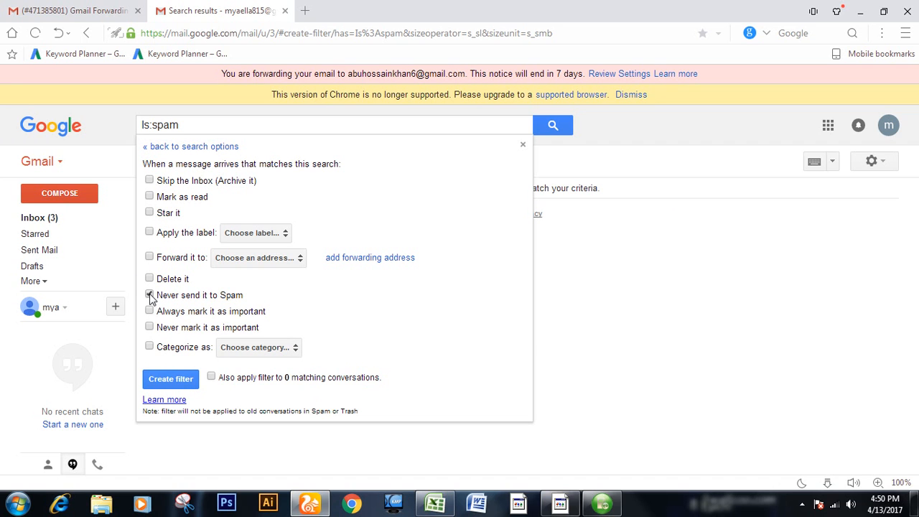
left_click(176, 383)
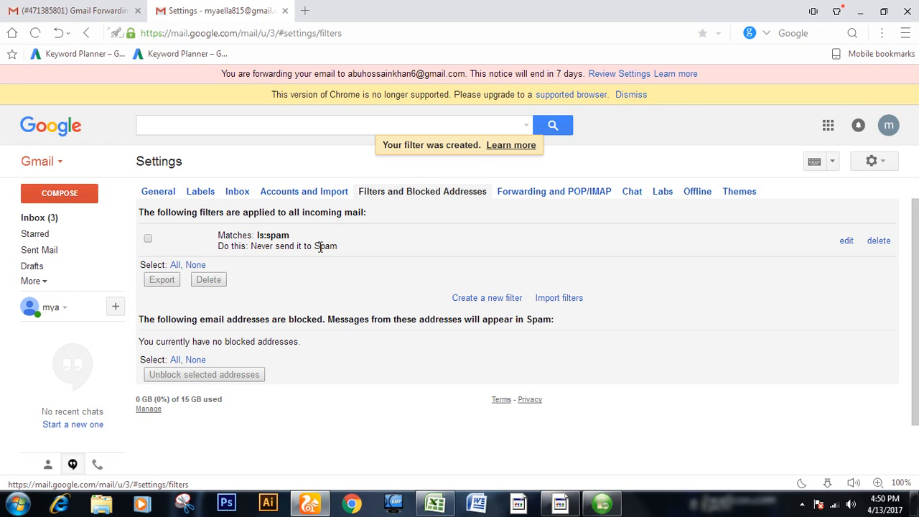
left_click(54, 219)
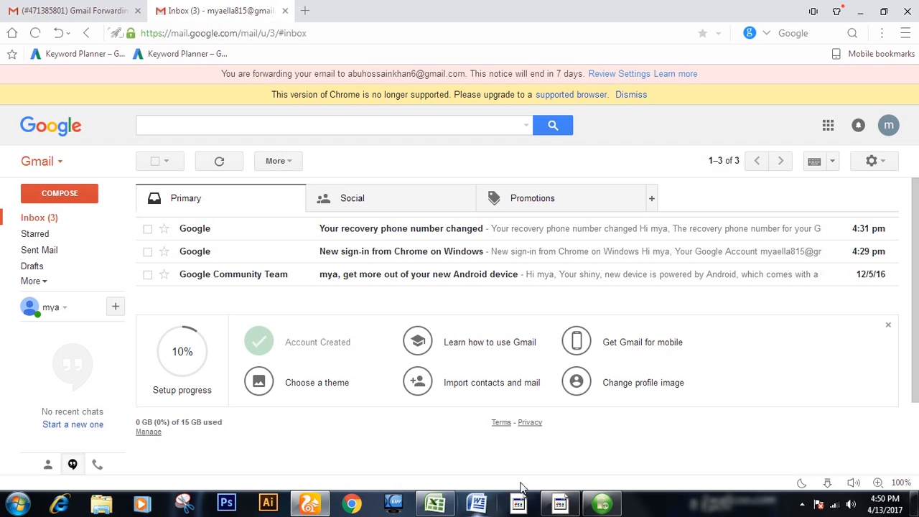
Step: Switch to Notepad++ and remove the first three e-mail addresses from the list in CPA.txt
left_click(884, 12)
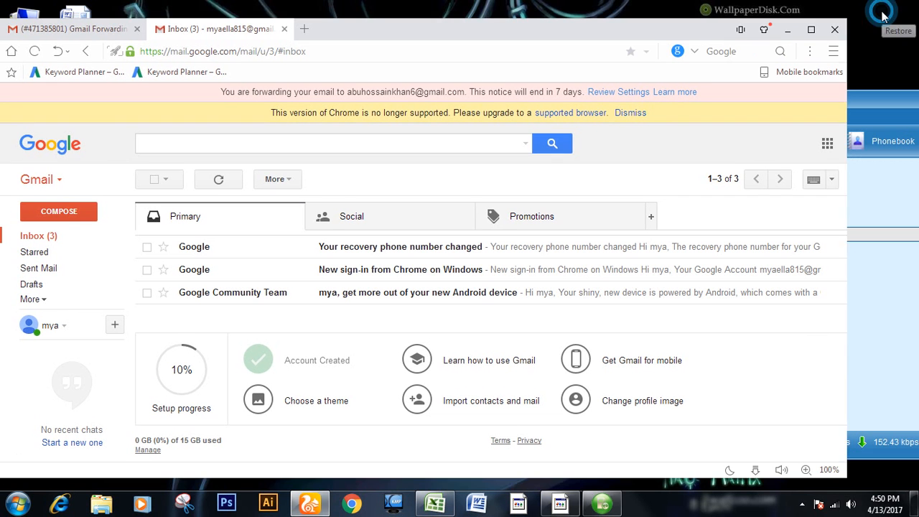
left_click(790, 31)
double_click(82, 94)
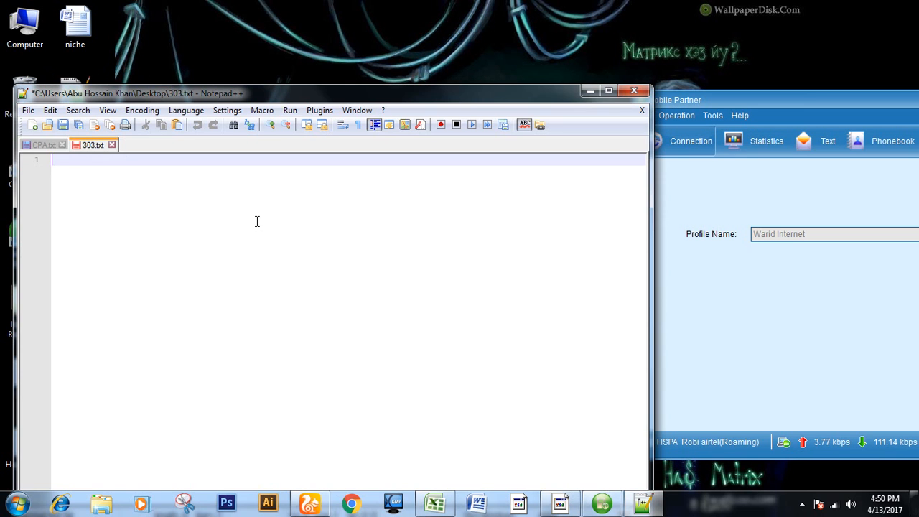
left_click(40, 144)
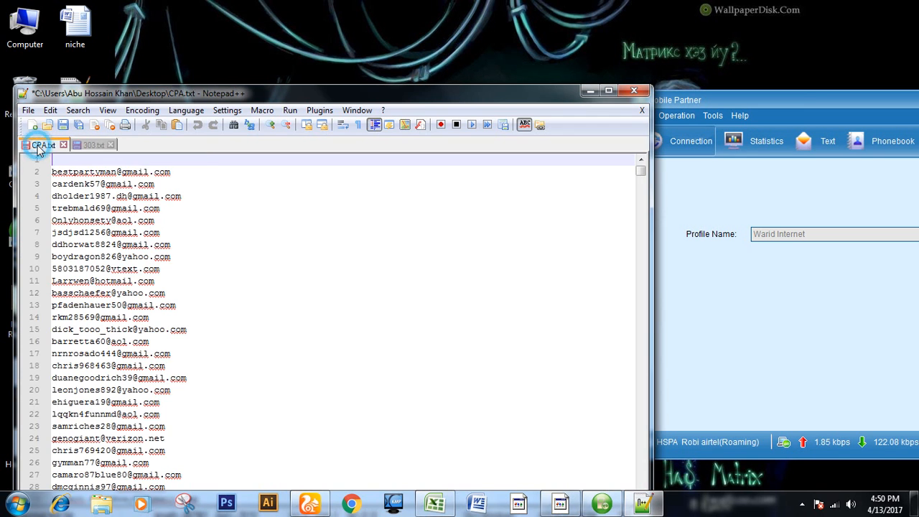
left_click(203, 190, "shift")
key("Delete")
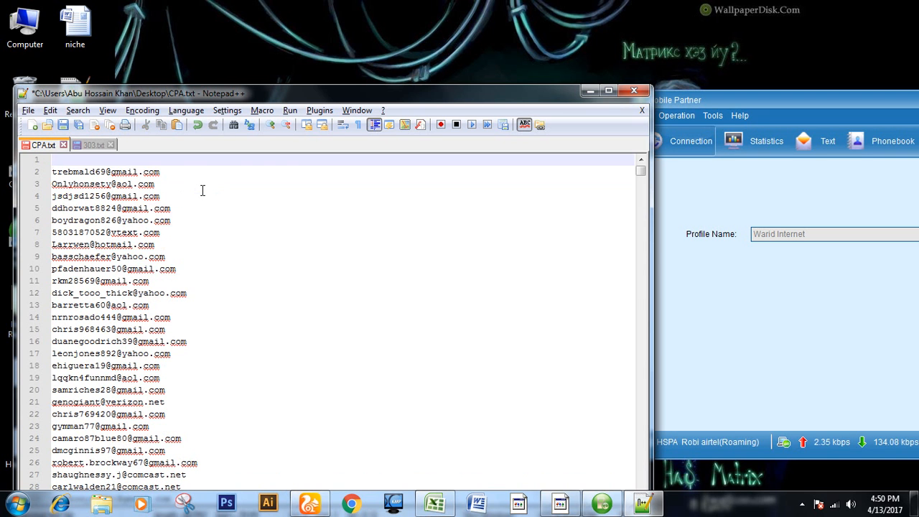
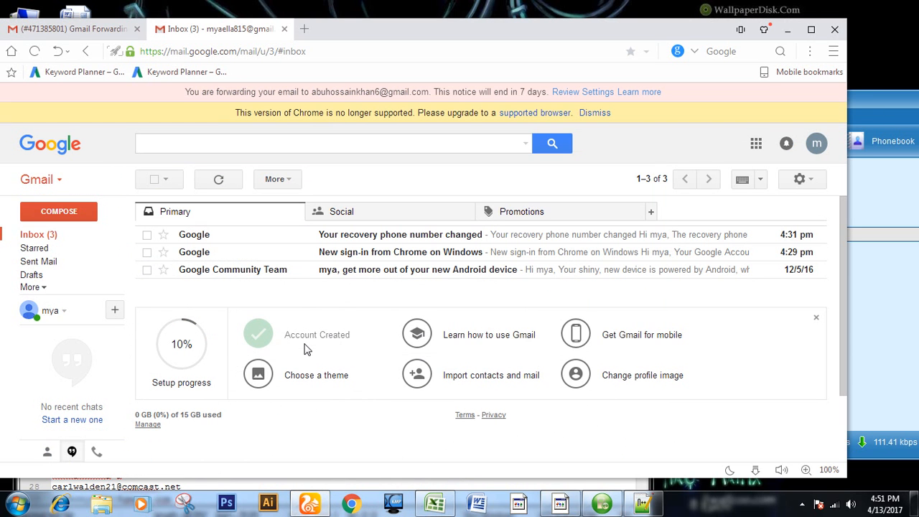
Step: Compose a new message with the signature as its text, paste the copied e-mail addresses as recipients, and send it
left_click(76, 212)
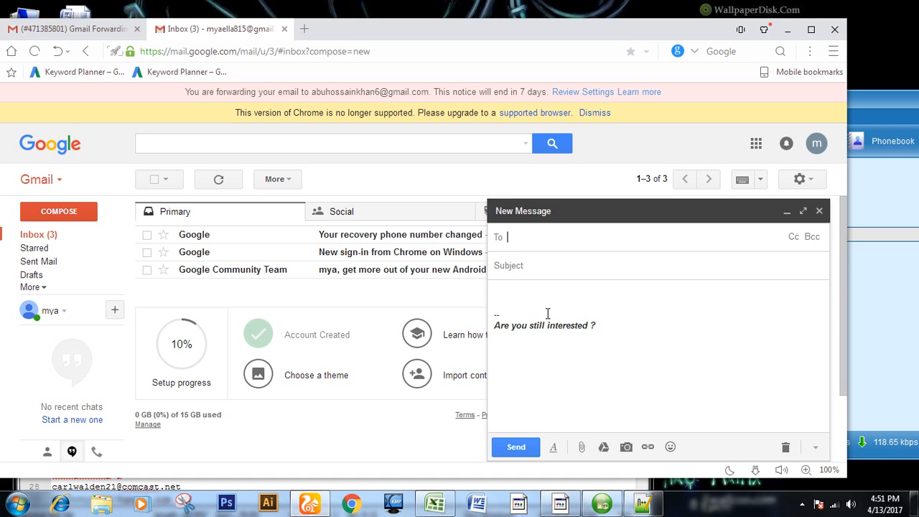
key("ctrl+v")
left_click(517, 447)
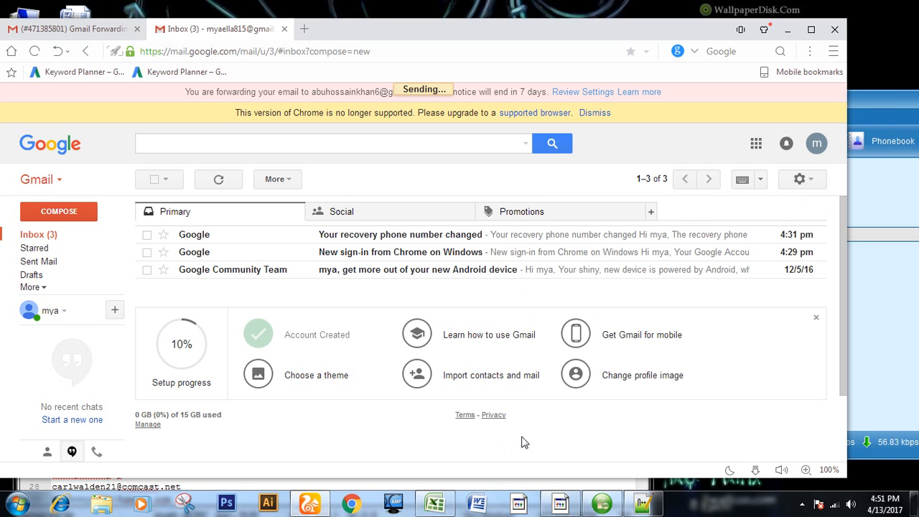
Step: Switch to the Mobile Partner window with the mobile internet connection
left_click(601, 505)
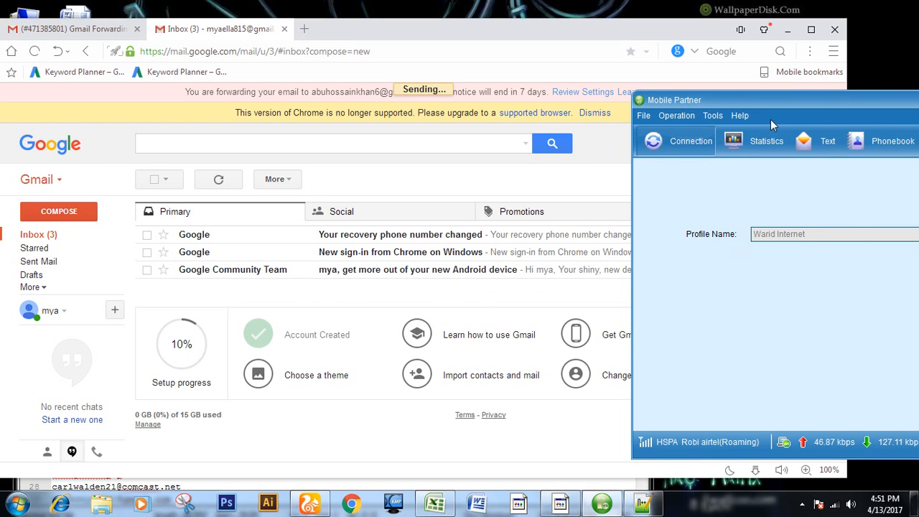
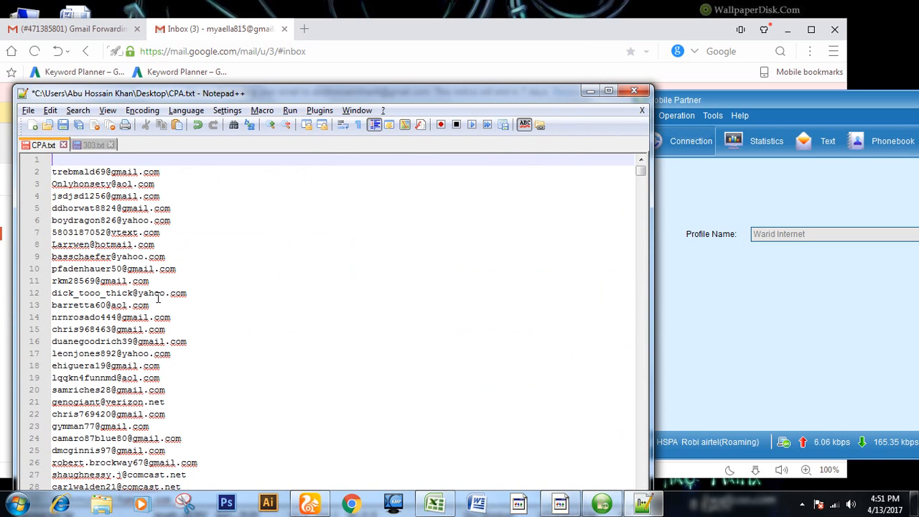
Step: Remove the first three e-mail addresses from the list in CPA.txt
left_click(211, 199, "shift")
key("Delete")
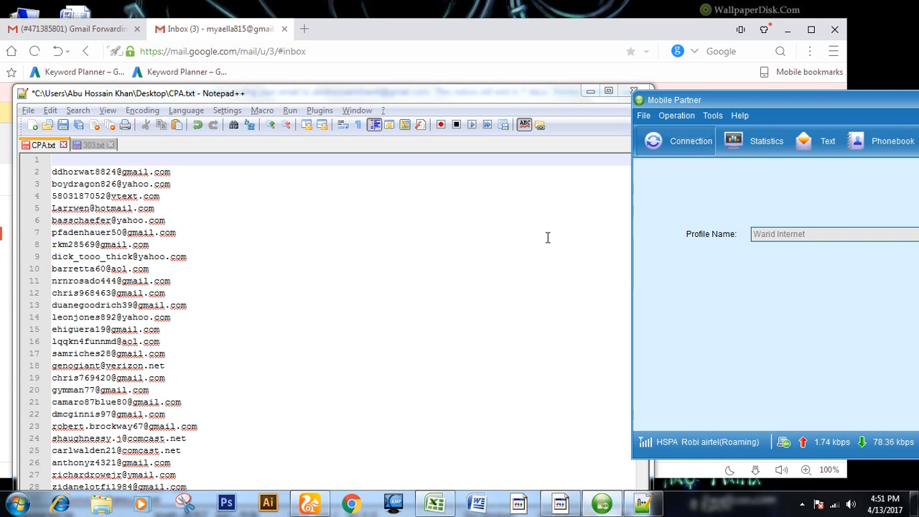
Step: Switch to Gmail, send a new message with the signature as its text to the copied addresses, and minimise the Mobile Partner window
left_click(714, 86)
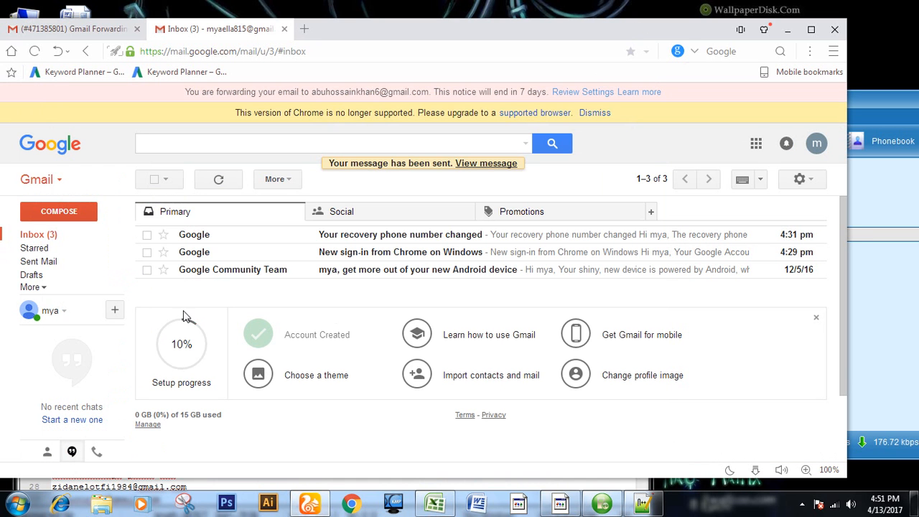
left_click(58, 212)
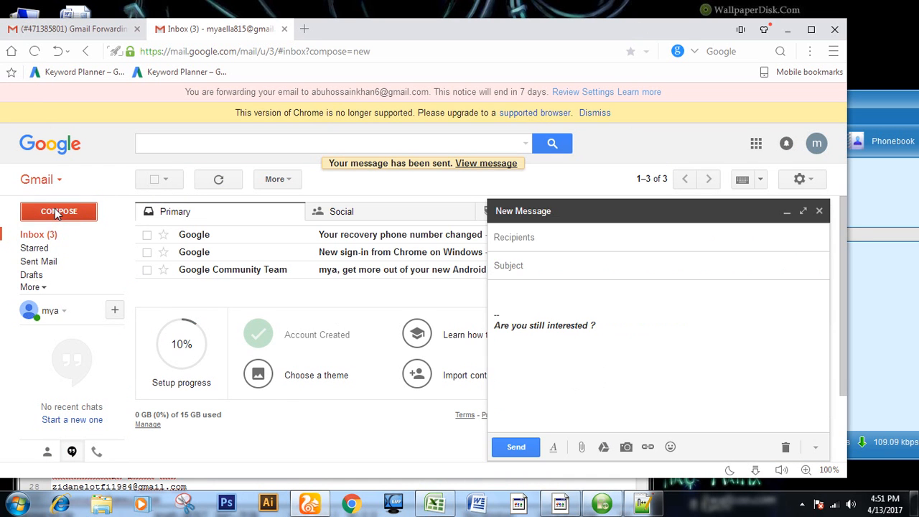
key("ctrl+v")
left_click(514, 447)
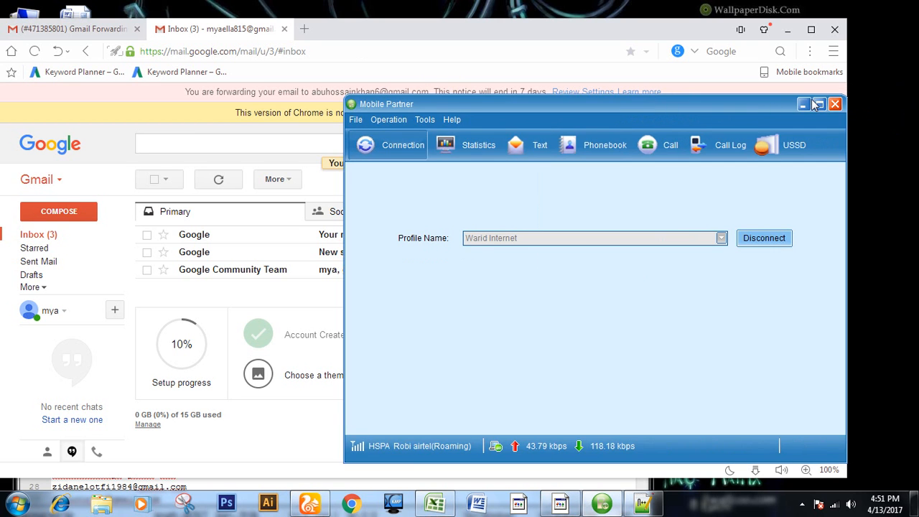
left_click(805, 104)
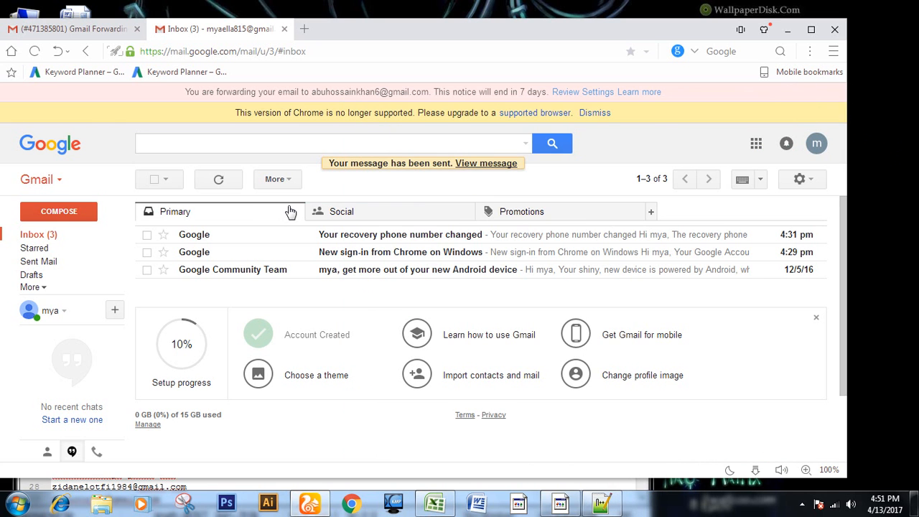
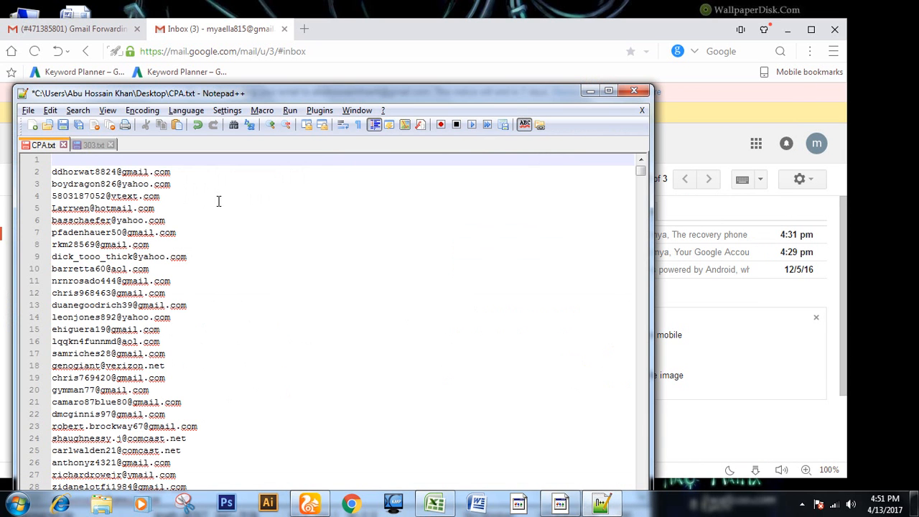
Step: Cut the next three addresses from CPA.txt and send them a new Gmail message containing only the signature, without a subject
left_click(214, 199, "shift")
key("ctrl+x")
key("alt+Tab")
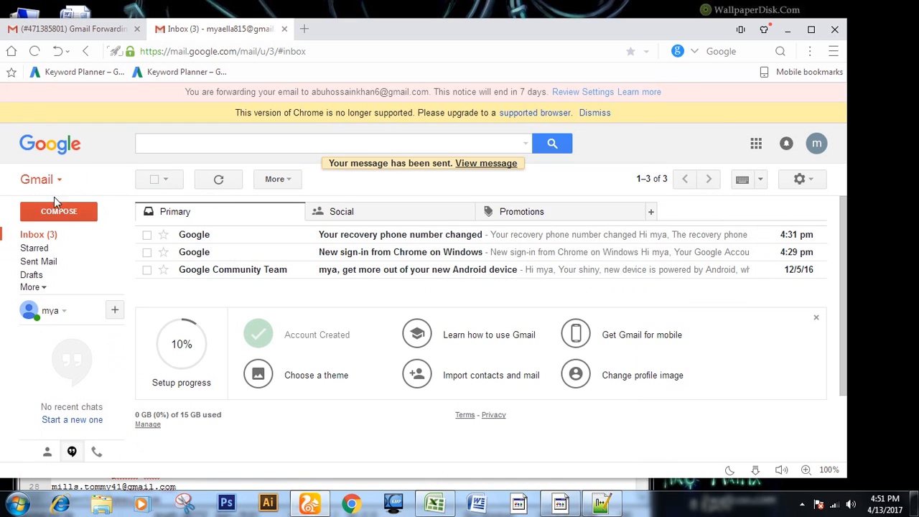
left_click(59, 211)
key("ctrl+v")
left_click(513, 444)
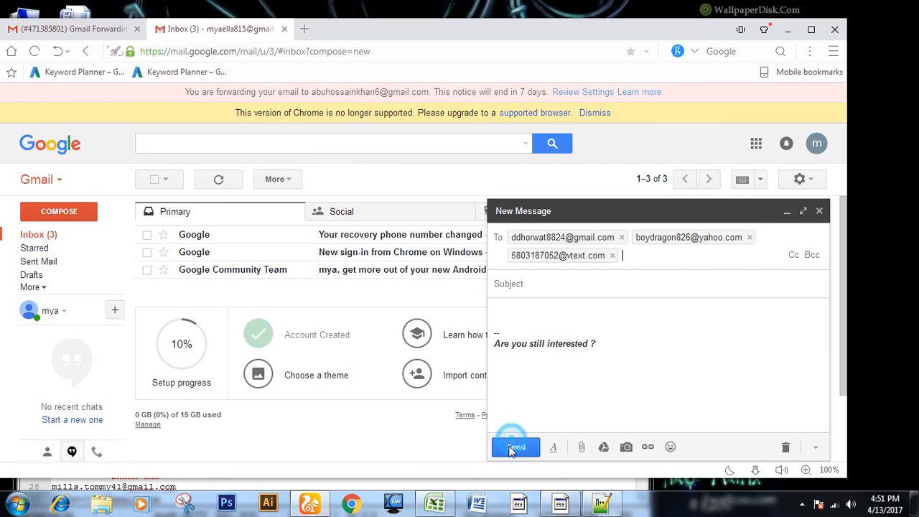
Step: Return to CPA.txt in Notepad++, cut the next five addresses, and send them a signature-only message from Gmail
key("alt+Tab")
left_click(262, 225, "shift")
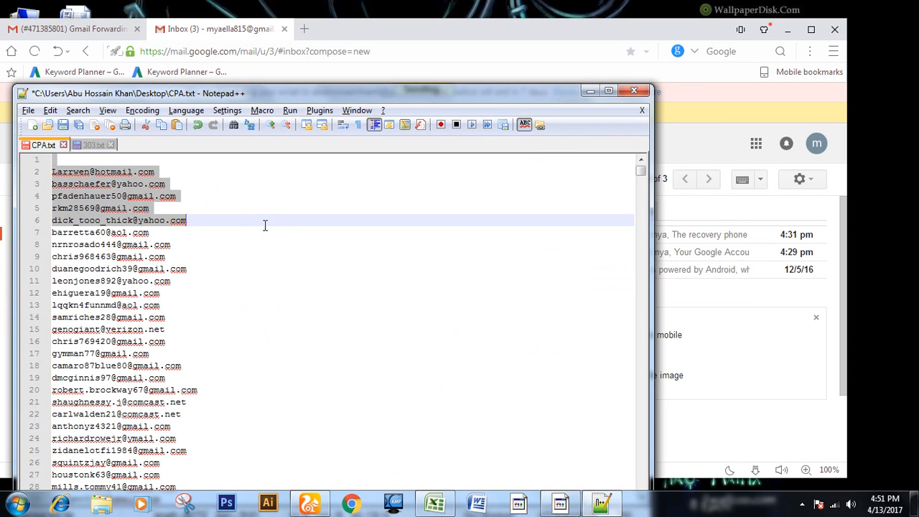
key("ctrl+x")
key("alt+Tab")
left_click(65, 211)
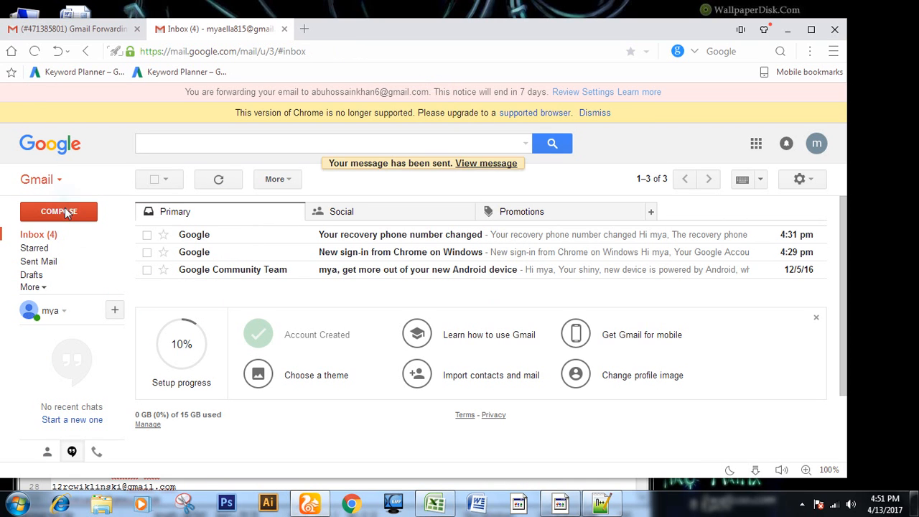
key("ctrl+v")
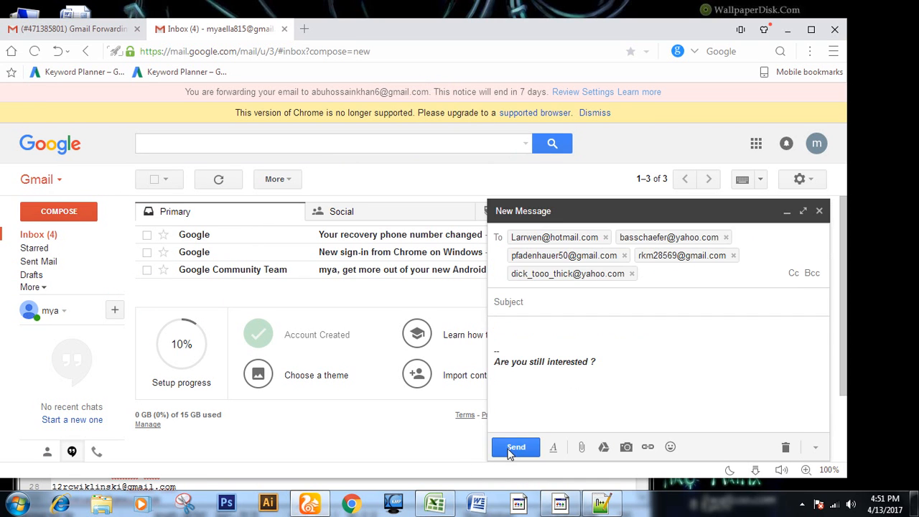
left_click(514, 447)
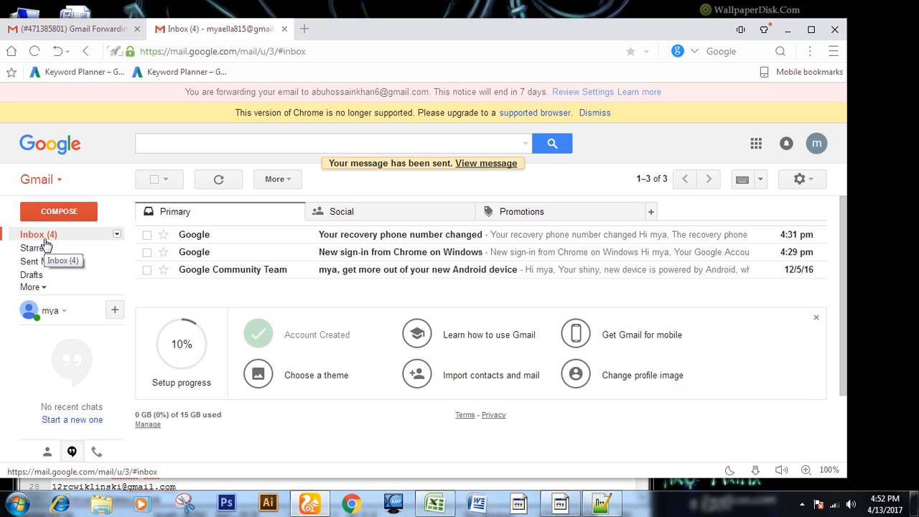
Step: Check the sending account's inbox, then examine the replies in the inbox of the account that receives the forwarded mail
left_click(46, 238)
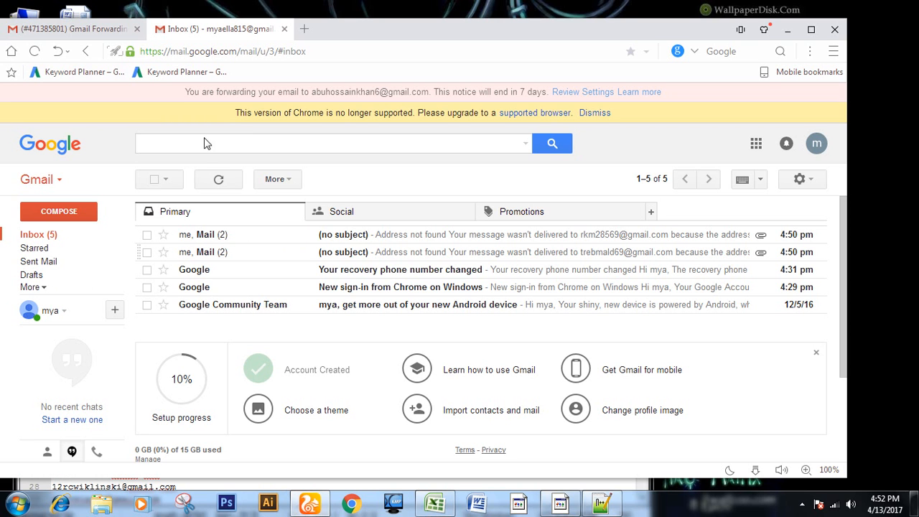
left_click(85, 29)
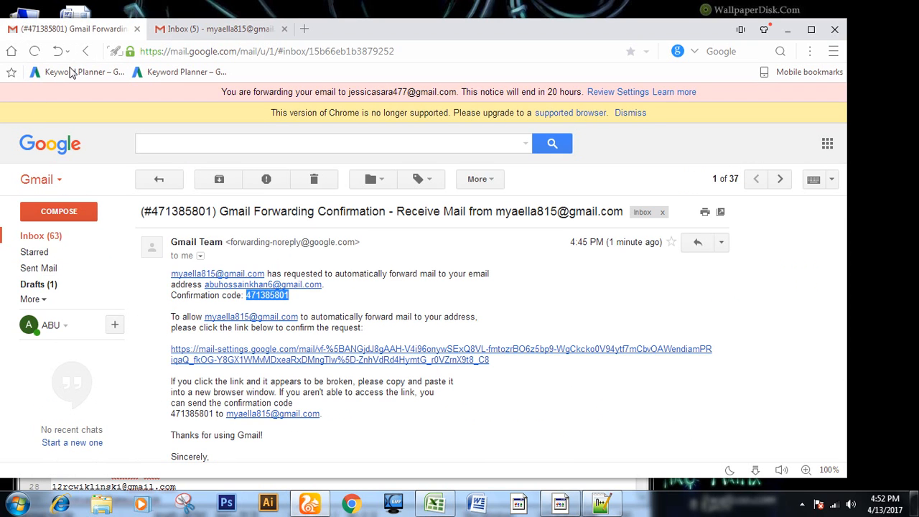
left_click(32, 237)
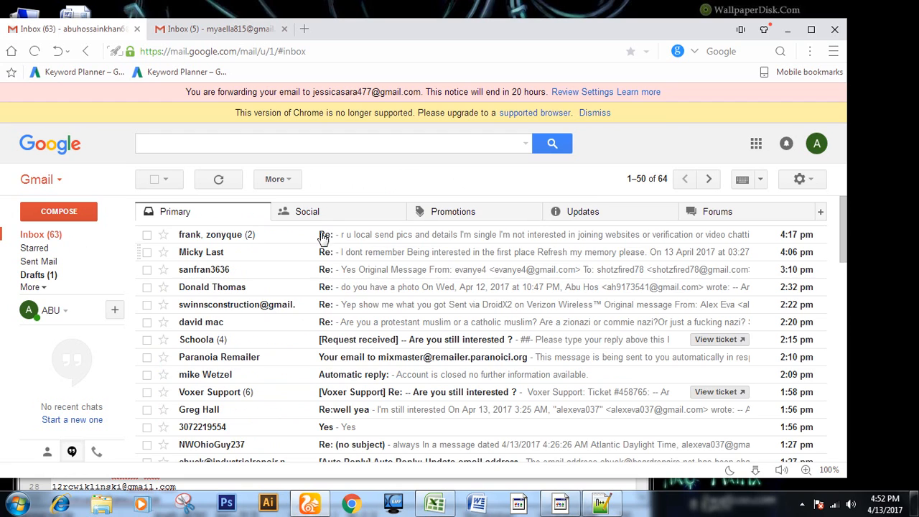
scroll(344, 237, "down", 5)
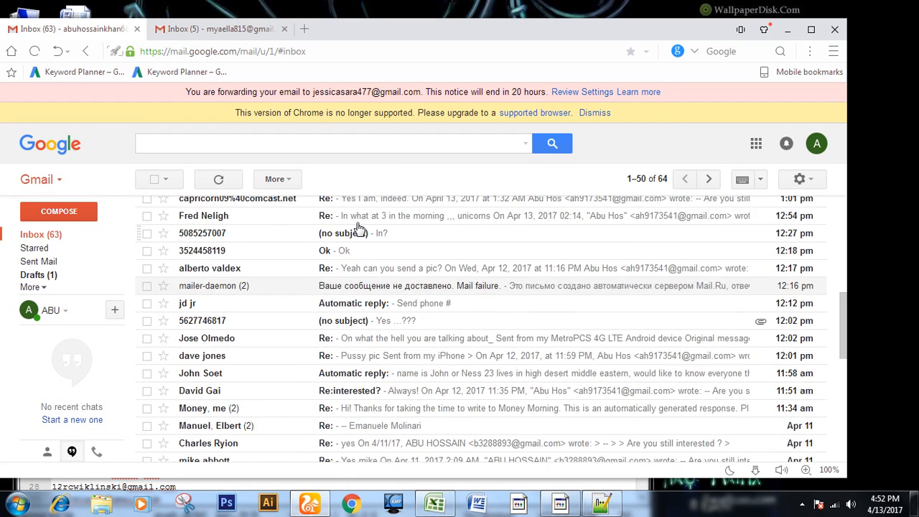
scroll(359, 228, "up", 5)
scroll(359, 229, "down", 4)
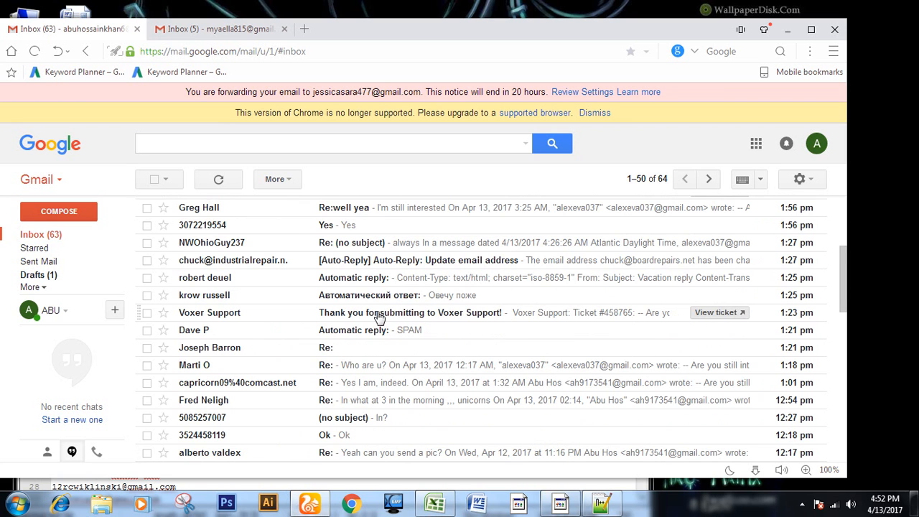
scroll(379, 318, "up", 2)
scroll(378, 318, "up", 2)
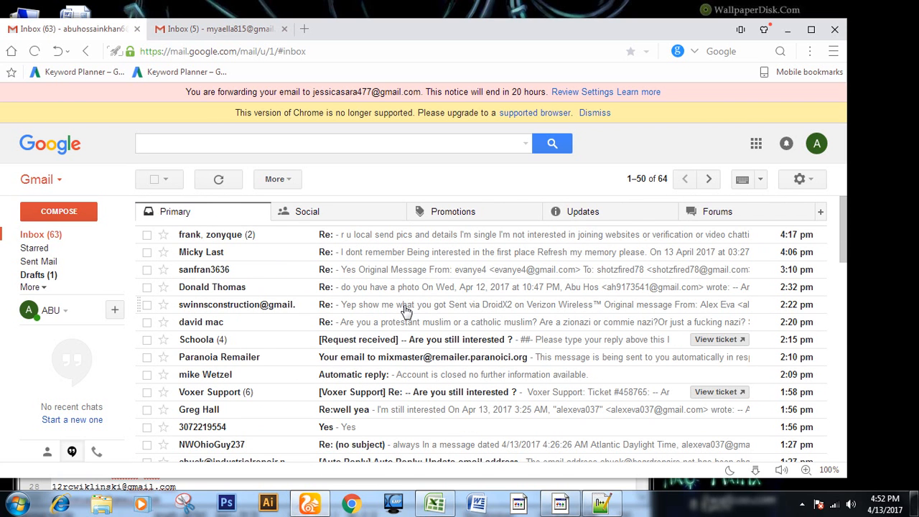
scroll(405, 311, "down", 2)
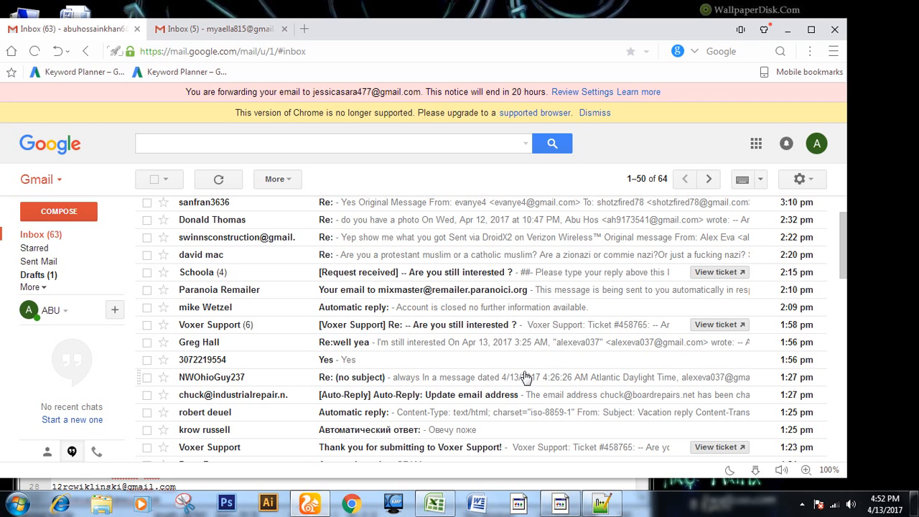
mouse_move(561, 505)
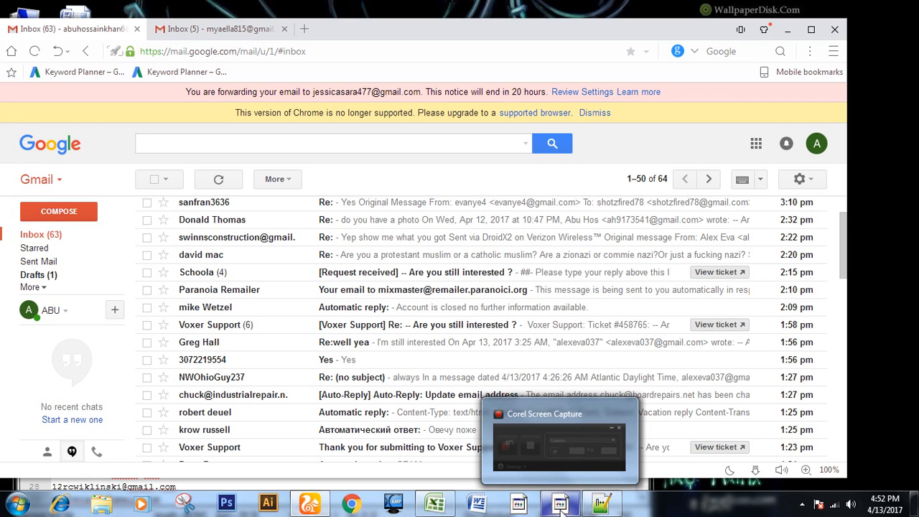